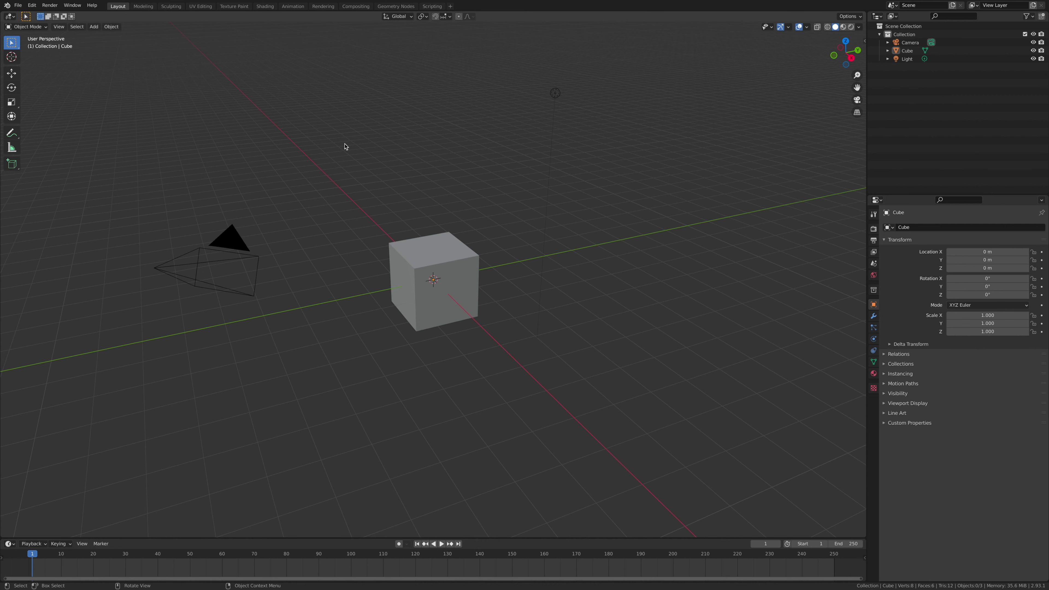
- Delete the default camera, cube and light and add a circle mesh at the origin
{"action": "left_click_drag", "start_coordinate": [147, 79], "coordinate": [675, 408]}
{"action": "right_click", "coordinate": [403, 304]}
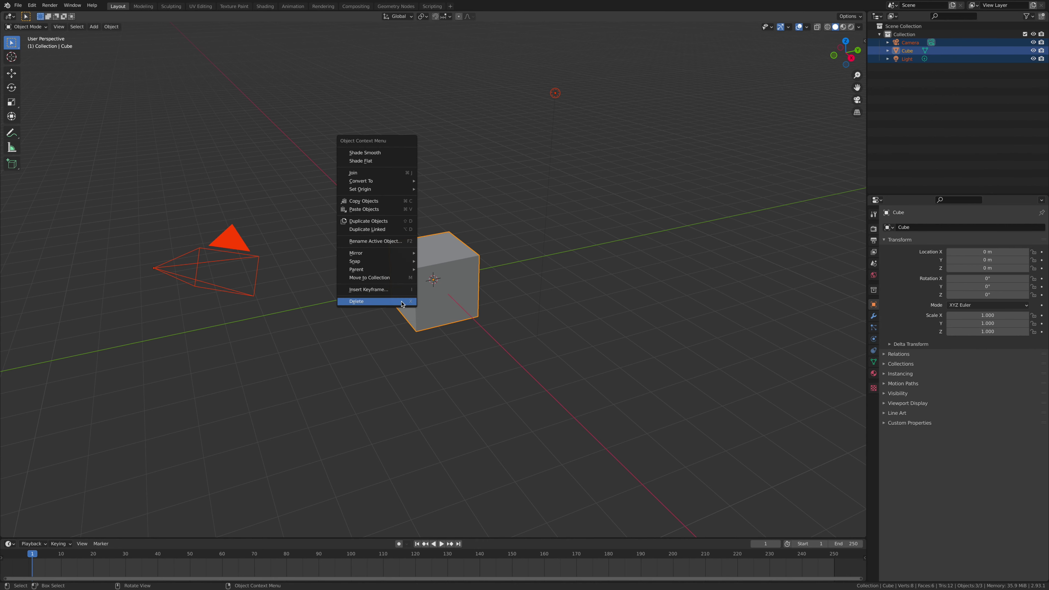
{"action": "left_click", "coordinate": [403, 301]}
{"action": "key", "text": "shift+a"}
{"action": "mouse_move", "coordinate": [402, 300]}
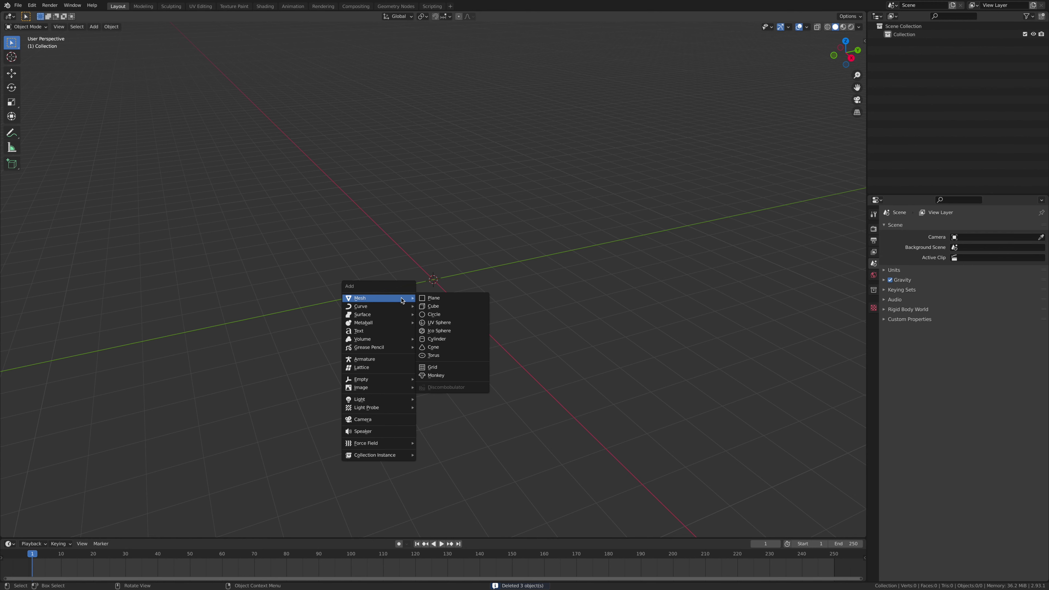
{"action": "left_click", "coordinate": [432, 314]}
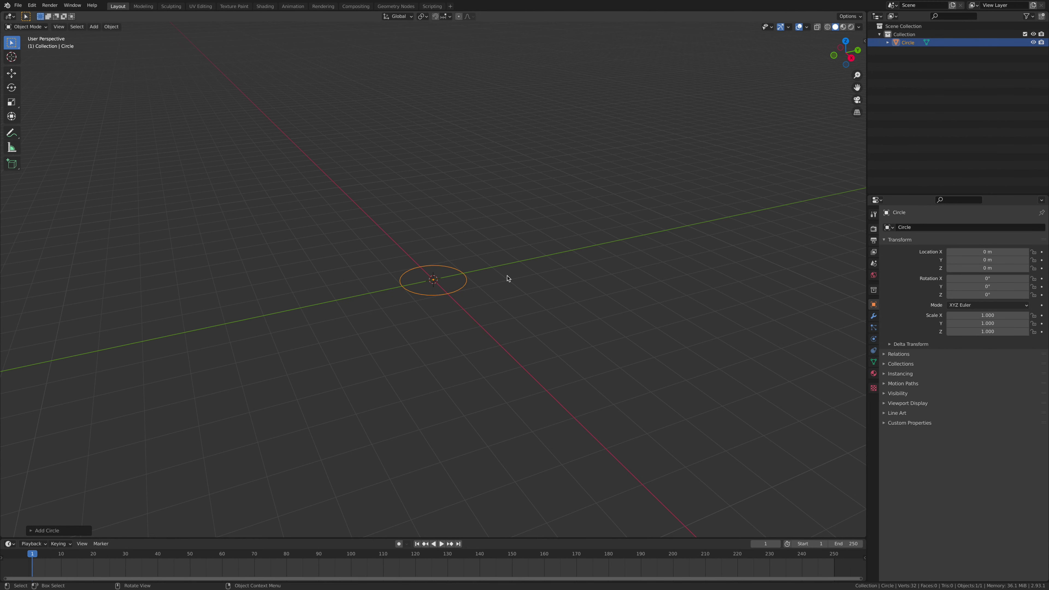
- Extrude the circle's edges and scale them inward into a flat ring, then split the view into two stacked areas
{"action": "key", "text": "Tab"}
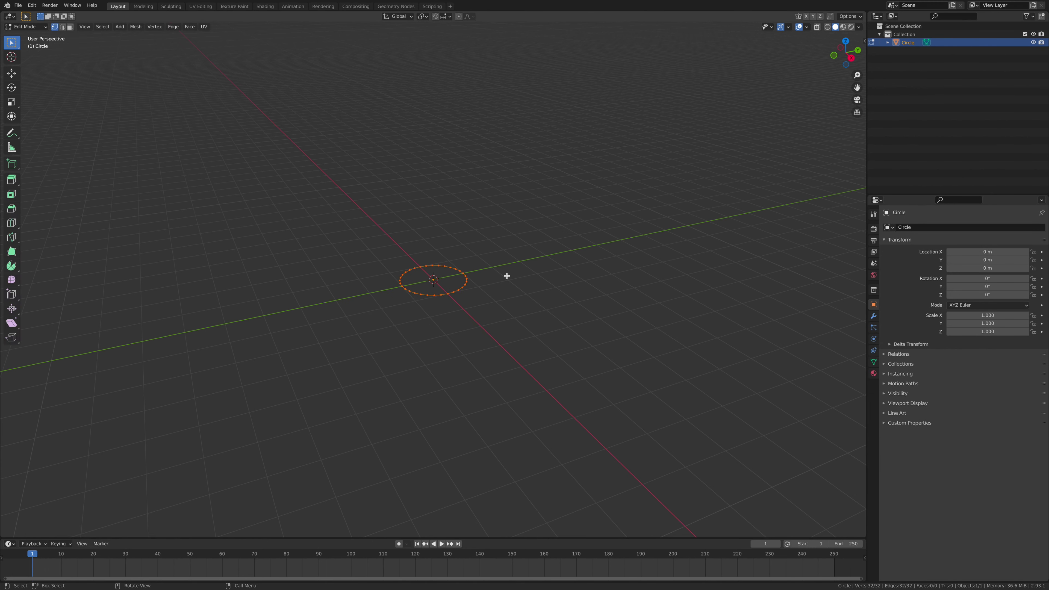
{"action": "key", "text": "2"}
{"action": "key", "text": "e"}
{"action": "right_click", "coordinate": [709, 193]}
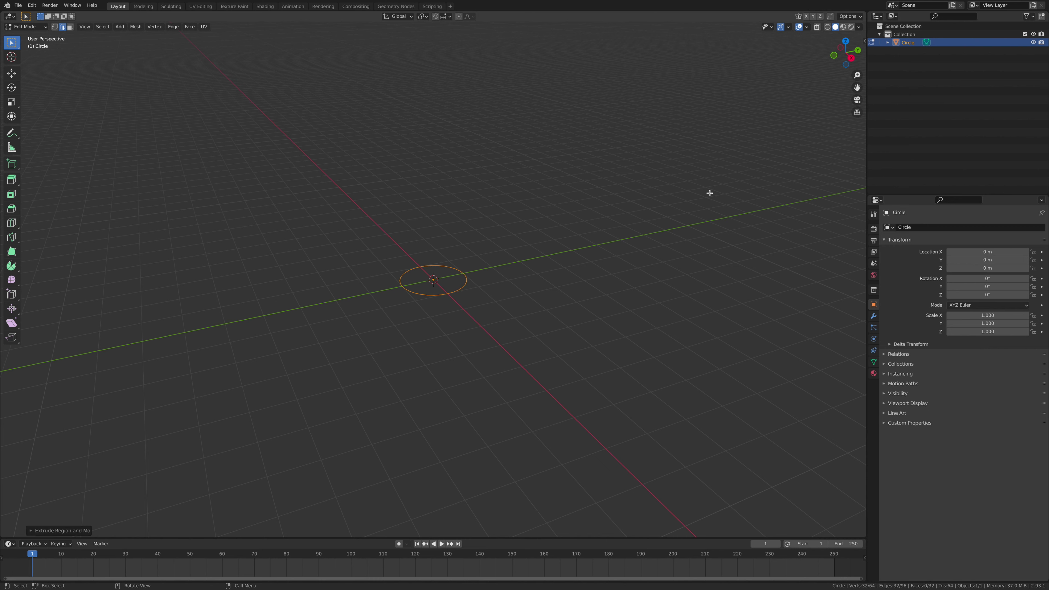
{"action": "key", "text": "s"}
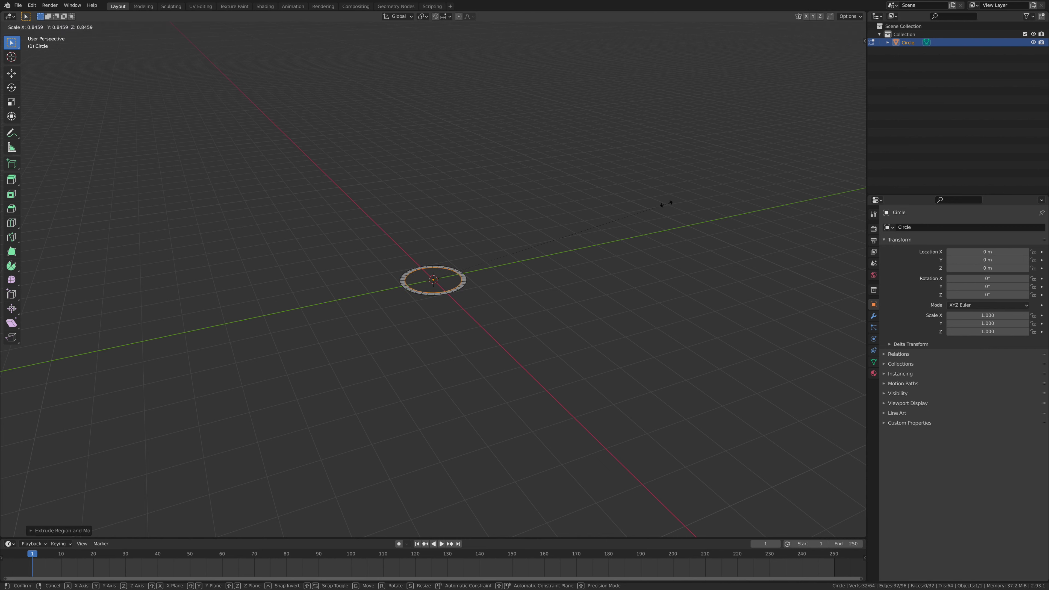
{"action": "left_click", "coordinate": [657, 211]}
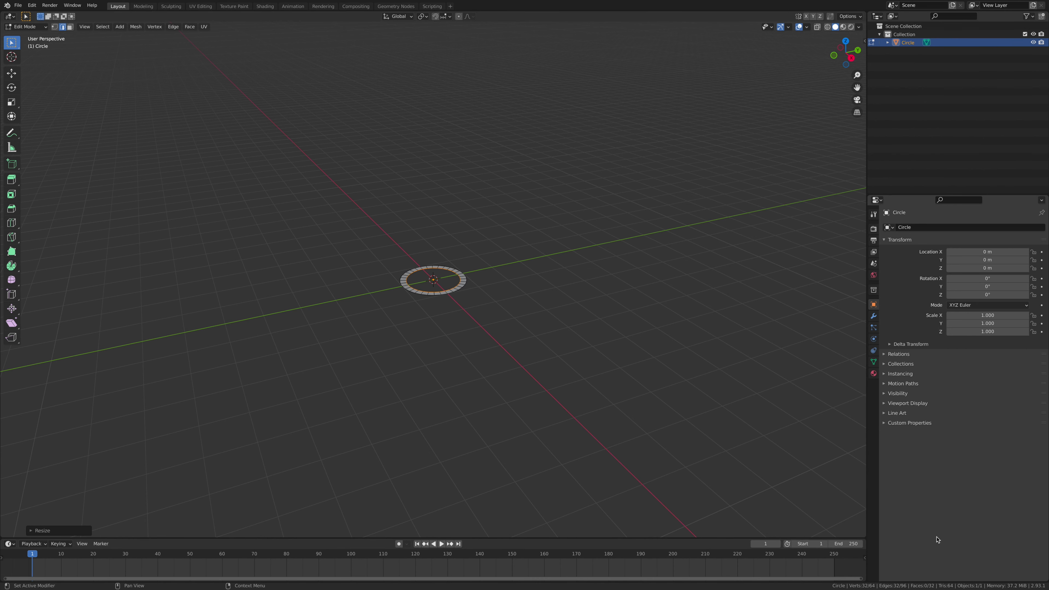
{"action": "left_click_drag", "start_coordinate": [3, 538], "coordinate": [2, 285]}
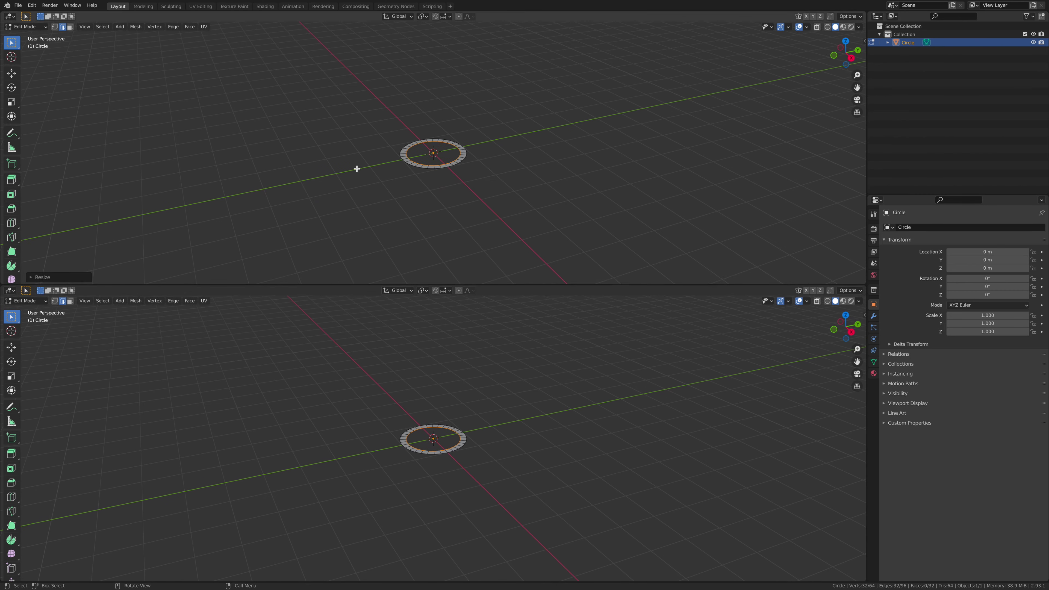
- Turn the lower area into the Shader Editor
{"action": "scroll", "coordinate": [356, 169], "scroll_direction": "up", "scroll_amount": 3}
{"action": "left_click", "coordinate": [10, 290]}
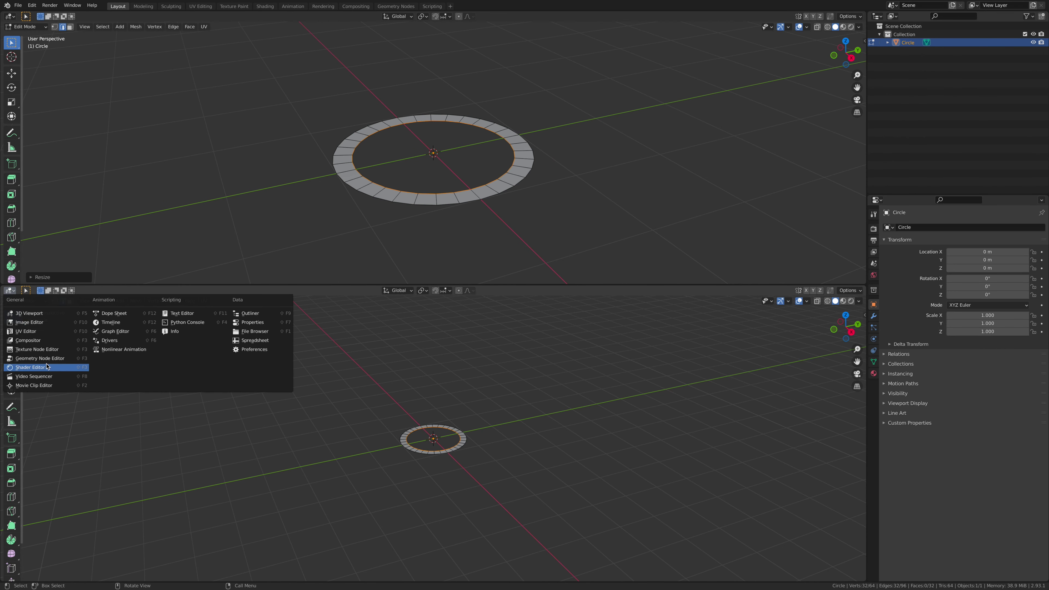
{"action": "left_click", "coordinate": [30, 367]}
- Darken the World background colour to black and return to Object Mode
{"action": "left_click", "coordinate": [874, 275]}
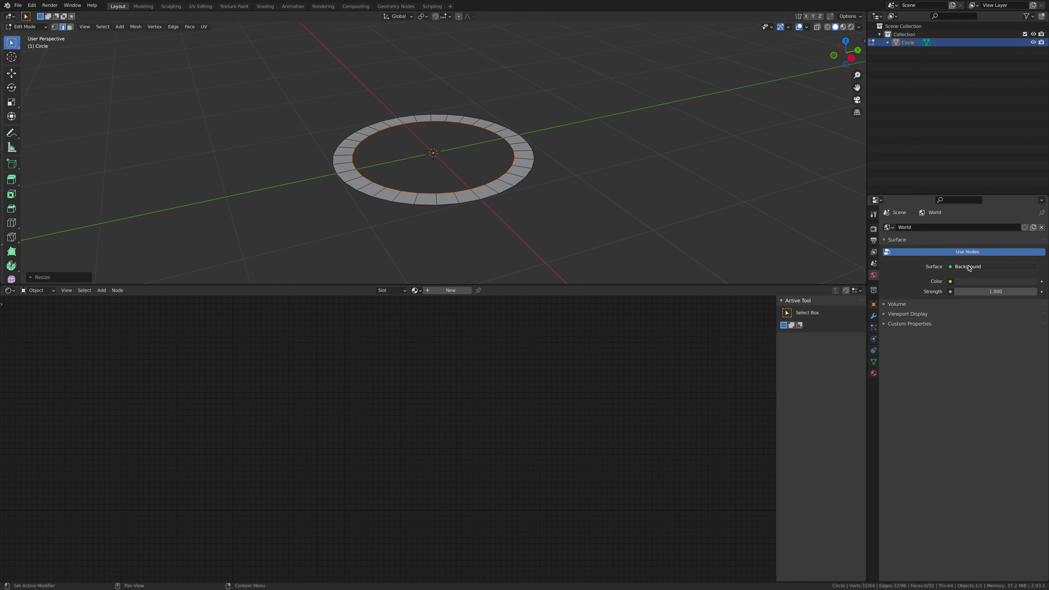
{"action": "left_click", "coordinate": [951, 281]}
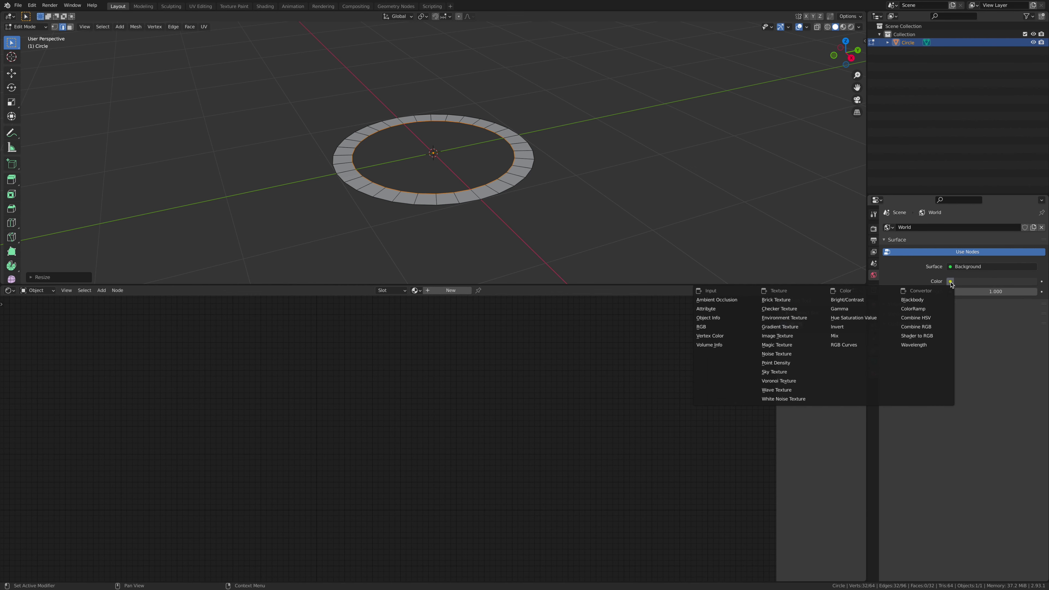
{"action": "left_click", "coordinate": [1024, 283]}
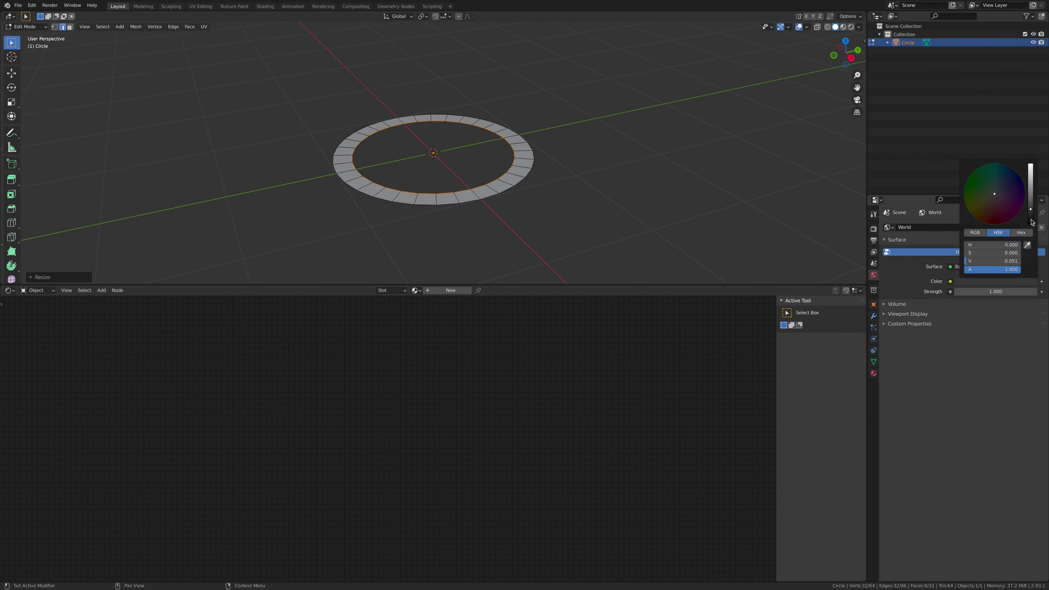
{"action": "left_click_drag", "start_coordinate": [1031, 221], "coordinate": [1031, 226]}
{"action": "key", "text": "Tab"}
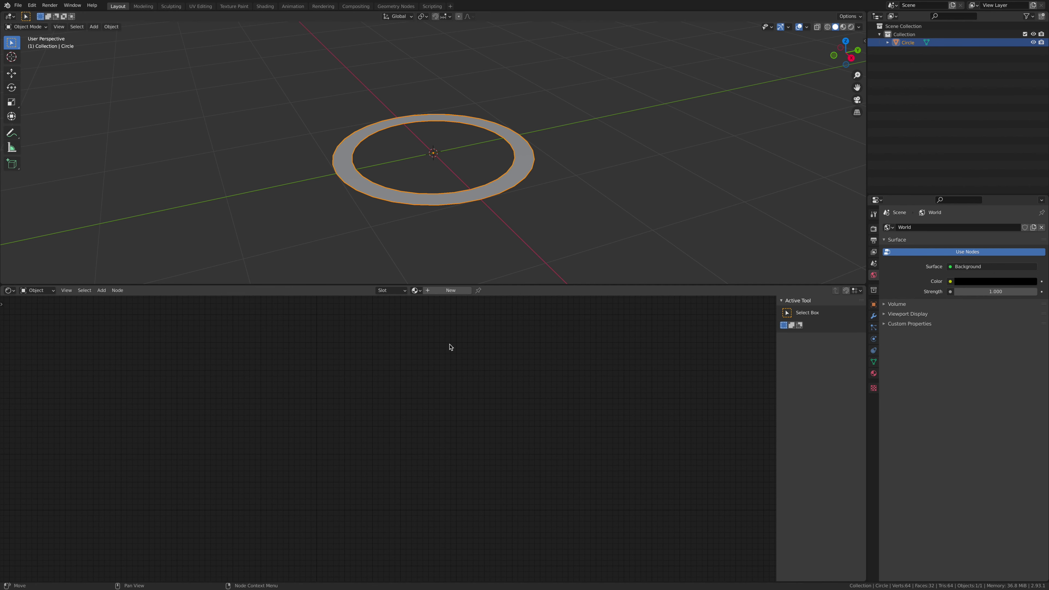
- Create a new material and replace its Principled BSDF with a Mix Shader wired to the output Surface
{"action": "left_click", "coordinate": [437, 291]}
{"action": "right_click", "coordinate": [475, 356]}
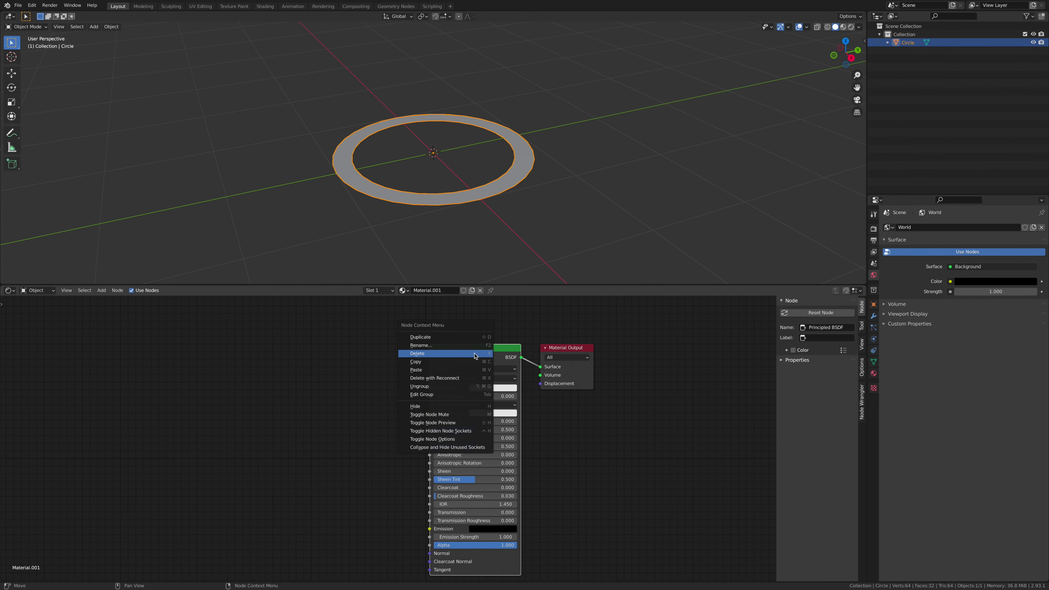
{"action": "left_click", "coordinate": [453, 356]}
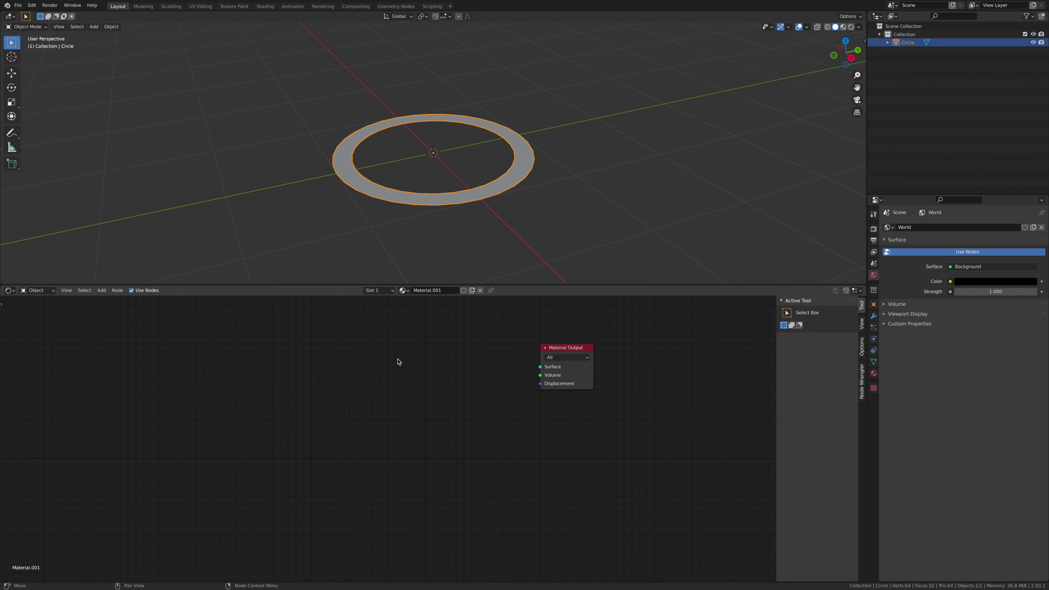
{"action": "scroll", "coordinate": [397, 362], "scroll_direction": "up", "scroll_amount": 2}
{"action": "key", "text": "shift+a"}
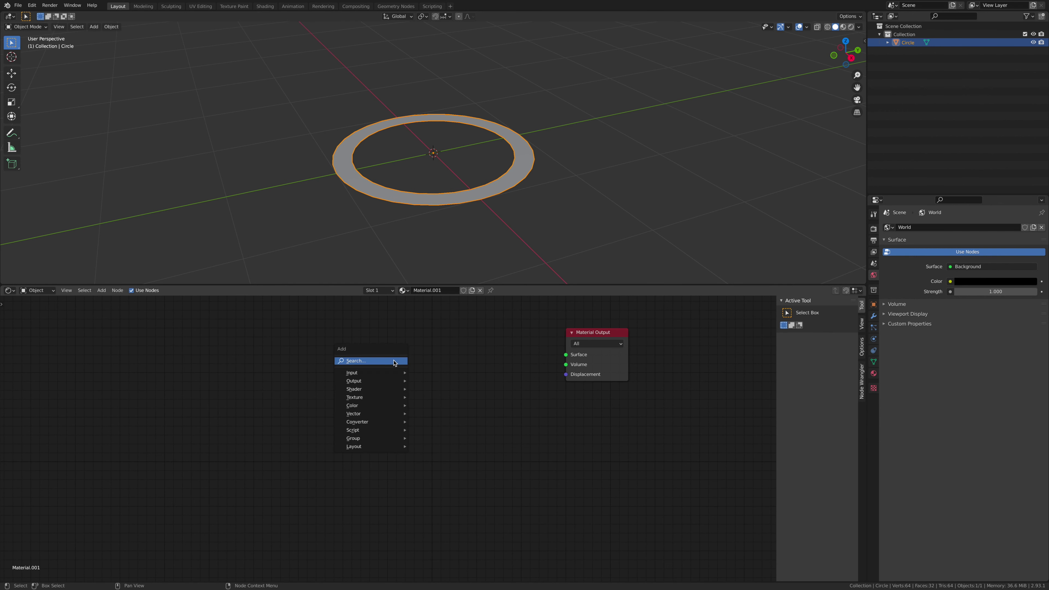
{"action": "left_click", "coordinate": [395, 359]}
{"action": "left_click", "coordinate": [444, 375]}
{"action": "left_click", "coordinate": [495, 359]}
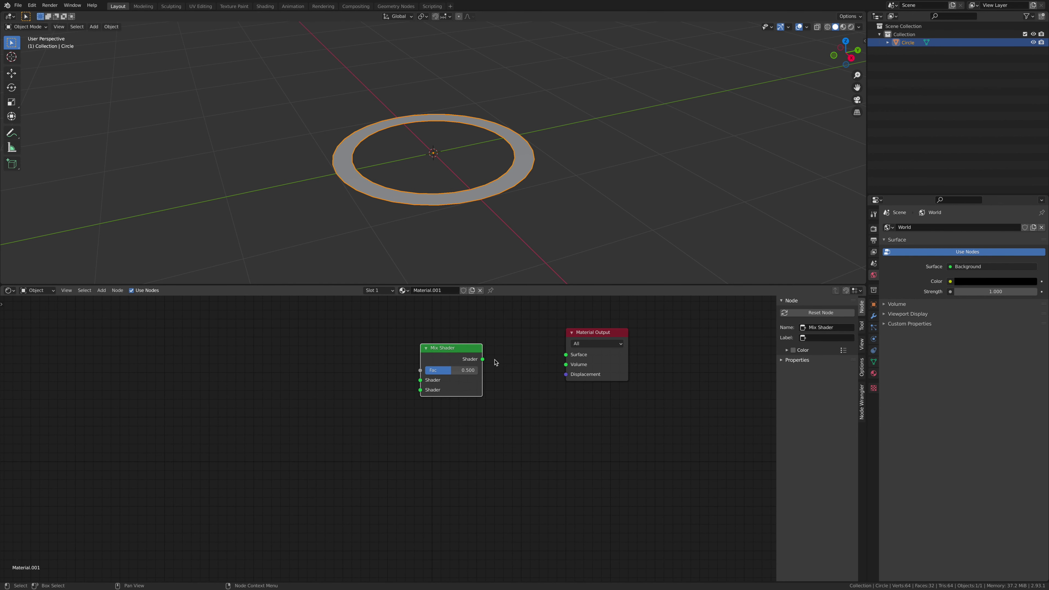
{"action": "left_click_drag", "start_coordinate": [483, 360], "coordinate": [562, 358]}
- Add Emission and Transparent BSDF nodes and connect them to the Mix Shader's two shader inputs
{"action": "scroll", "coordinate": [122, 312], "scroll_direction": "down", "scroll_amount": 1}
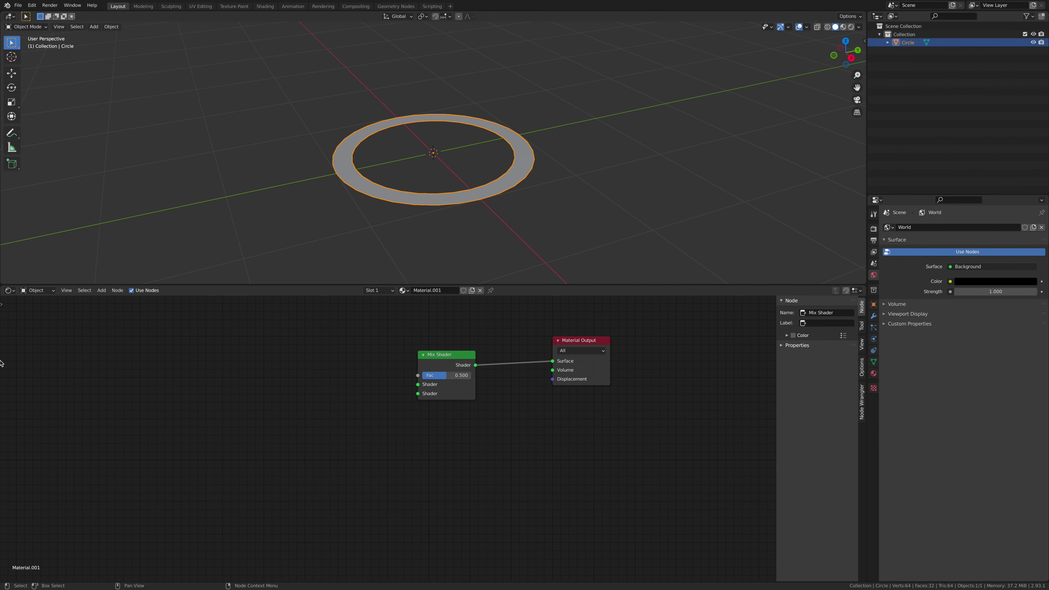
{"action": "key", "text": "shift+a"}
{"action": "left_click", "coordinate": [270, 415]}
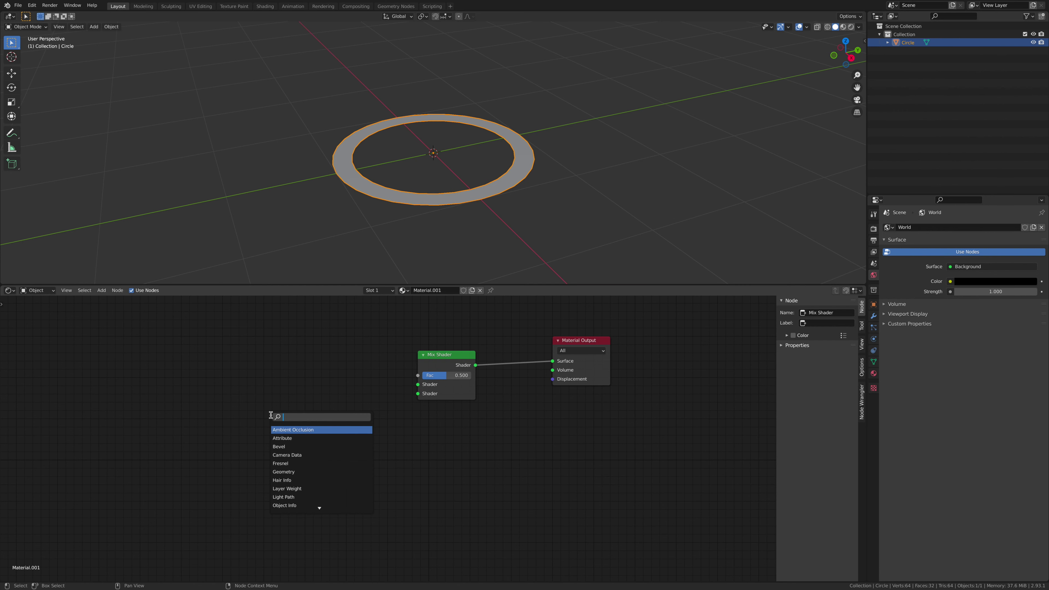
{"action": "type", "text": "emi"}
{"action": "left_click", "coordinate": [291, 425]}
{"action": "left_click", "coordinate": [341, 375]}
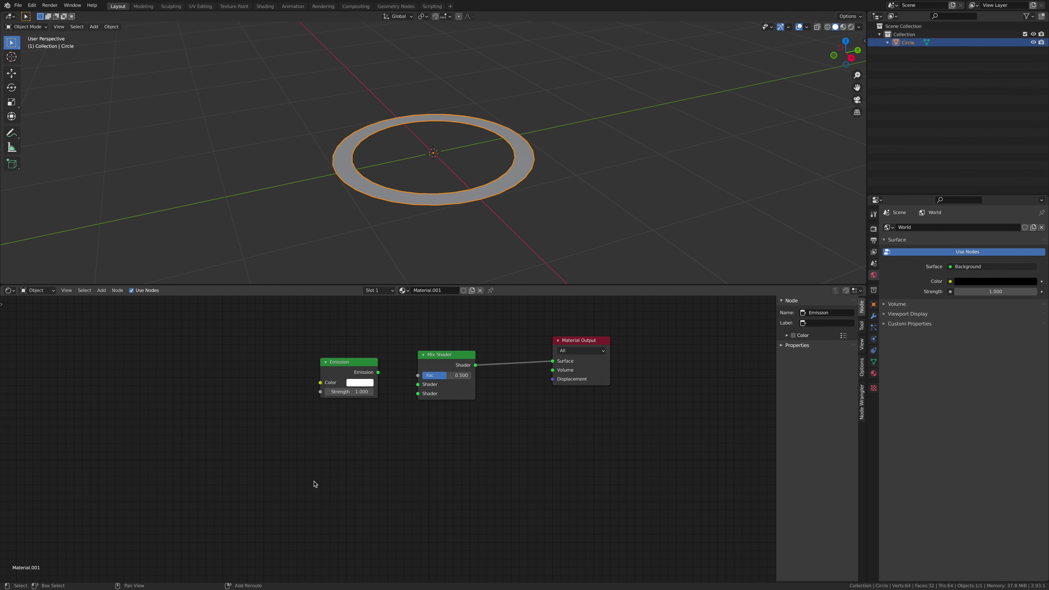
{"action": "key", "text": "shift+a"}
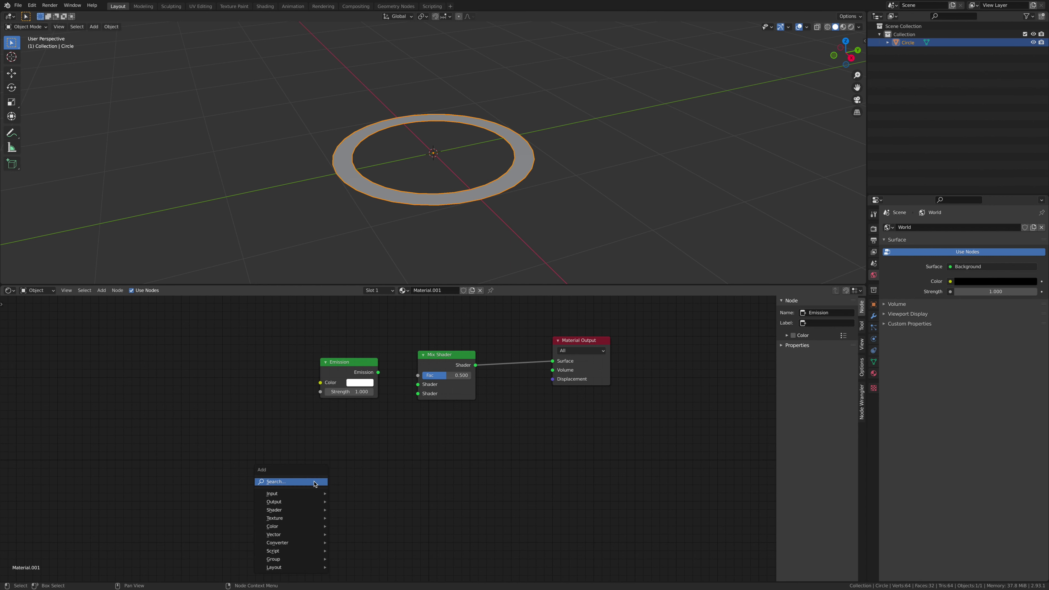
{"action": "type", "text": "trans"}
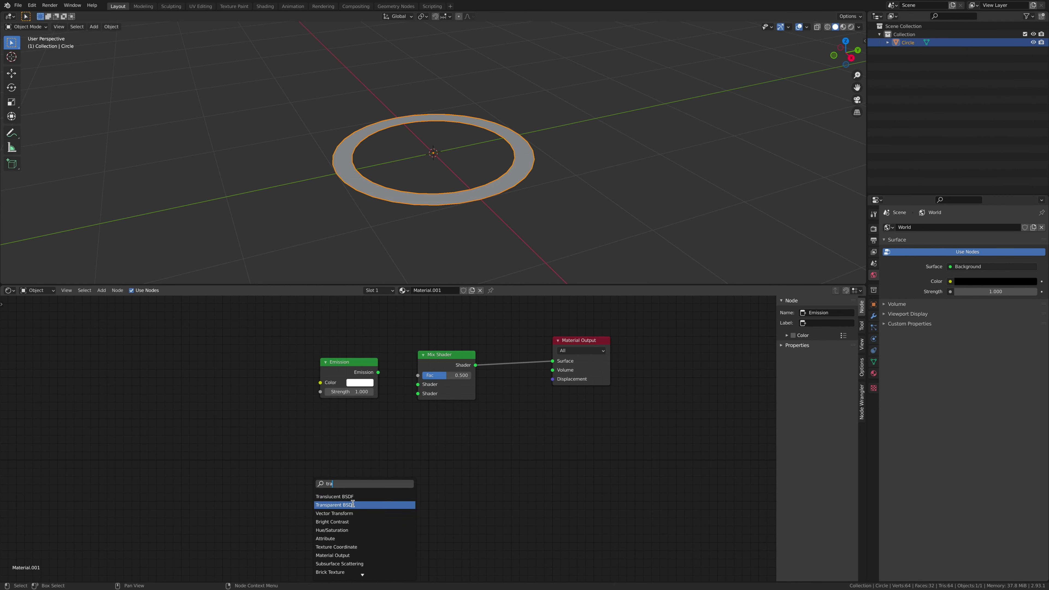
{"action": "left_click", "coordinate": [351, 503]}
{"action": "left_click", "coordinate": [357, 433]}
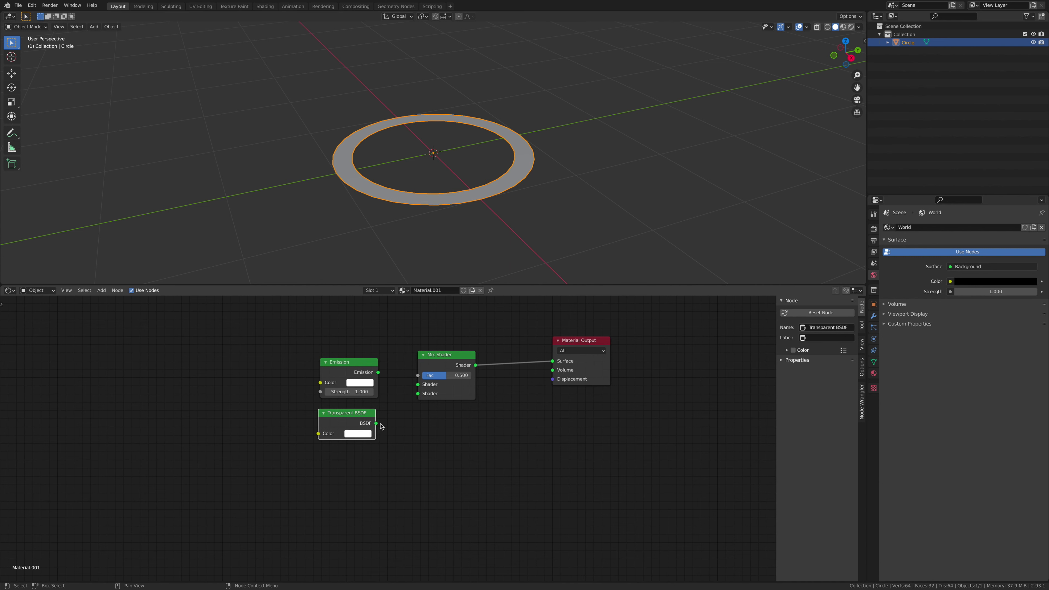
{"action": "left_click_drag", "start_coordinate": [376, 423], "coordinate": [418, 394]}
{"action": "left_click_drag", "start_coordinate": [378, 373], "coordinate": [417, 385]}
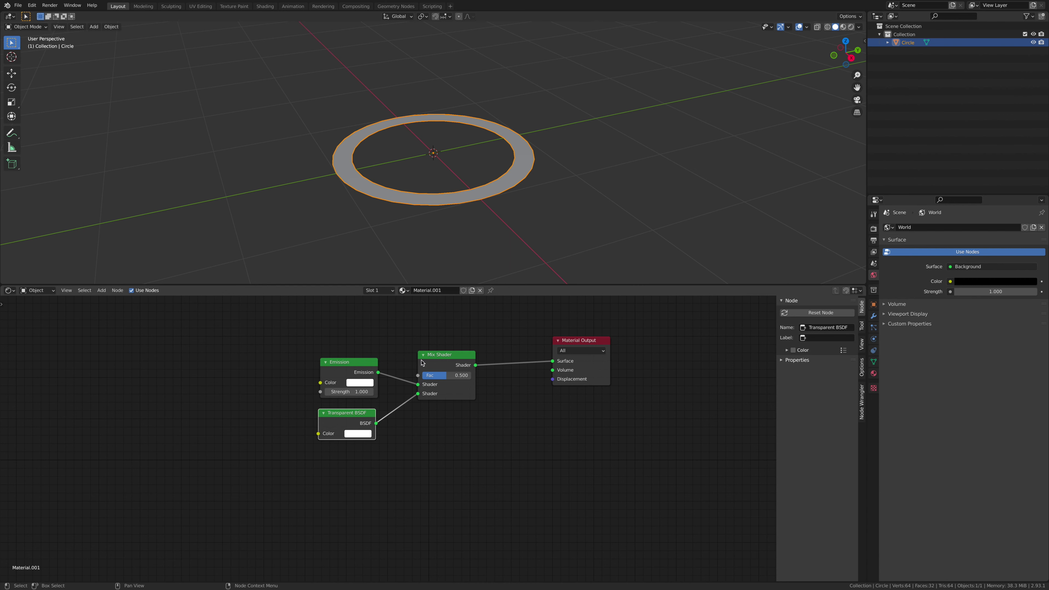
- Switch the viewport to rendered shading and make the Emission colour orange
{"action": "left_click", "coordinate": [849, 27]}
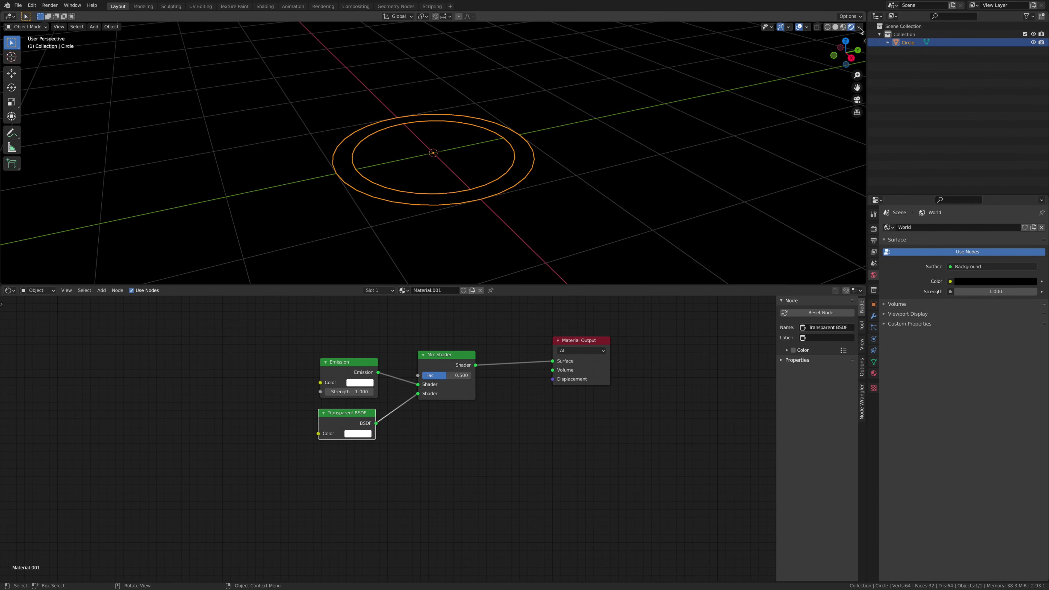
{"action": "left_click", "coordinate": [357, 386]}
{"action": "left_click", "coordinate": [367, 319]}
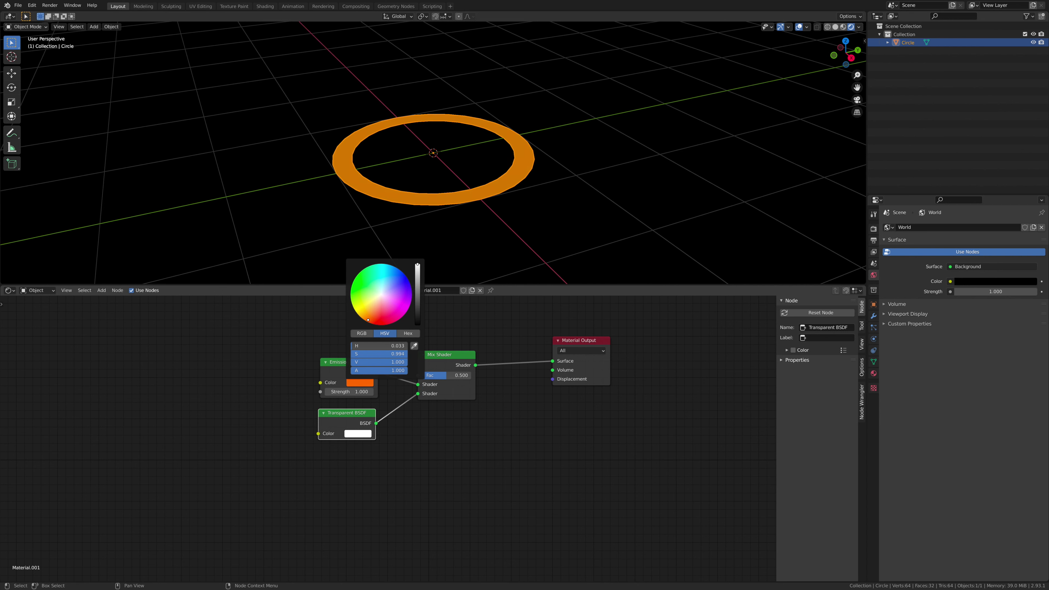
- Turn on Ambient Occlusion and Bloom in the Eevee render settings
{"action": "left_click", "coordinate": [873, 229]}
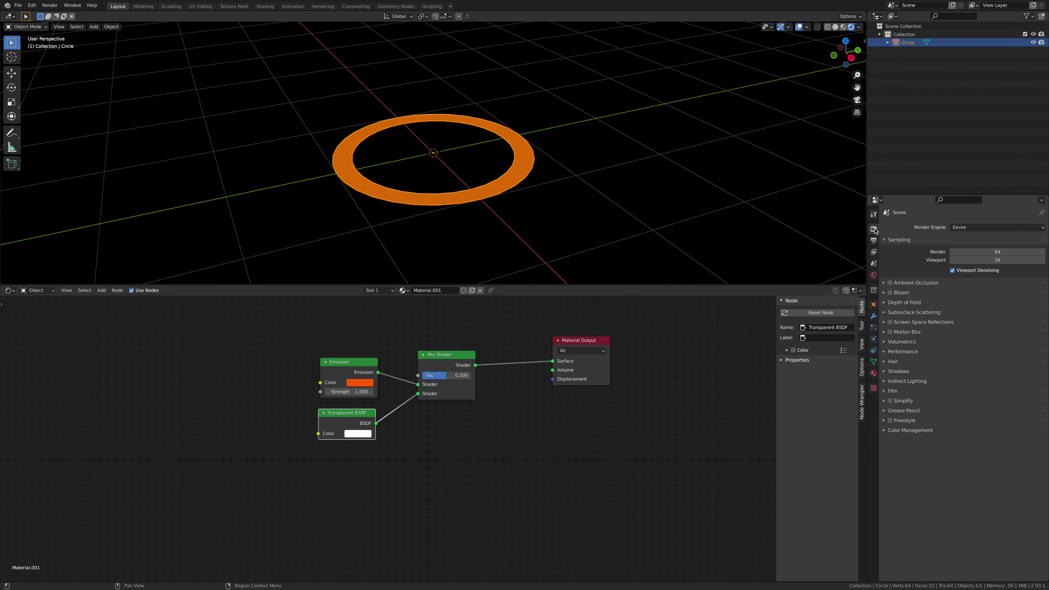
{"action": "left_click", "coordinate": [890, 283]}
{"action": "left_click", "coordinate": [890, 293]}
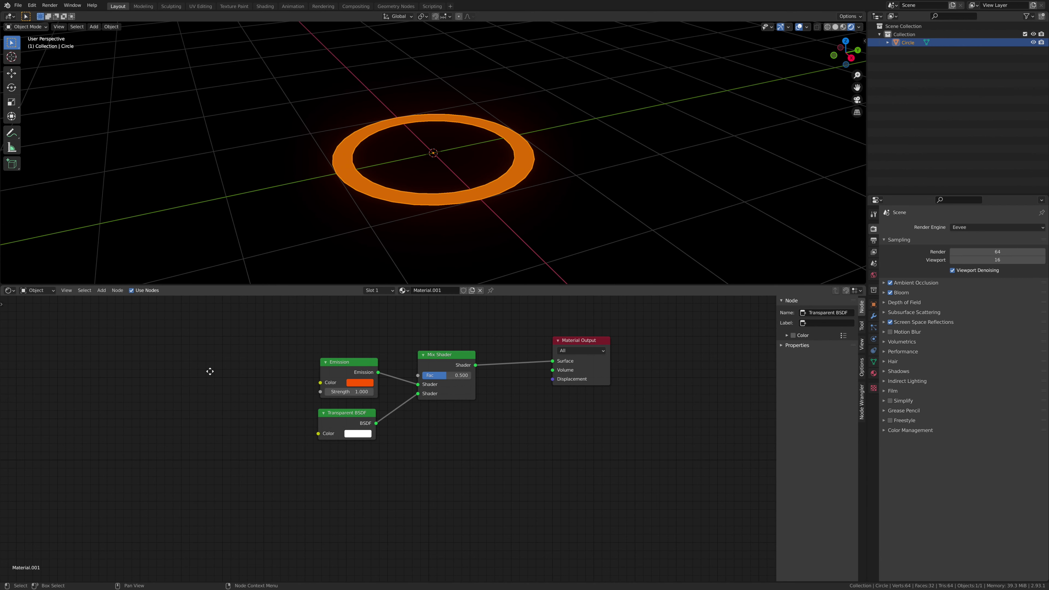
{"action": "middle_click_drag", "start_coordinate": [210, 371], "coordinate": [266, 413]}
- Add a ColorRamp node above the Emission and connect its colour to the Mix Shader factor
{"action": "key", "text": "shift+a"}
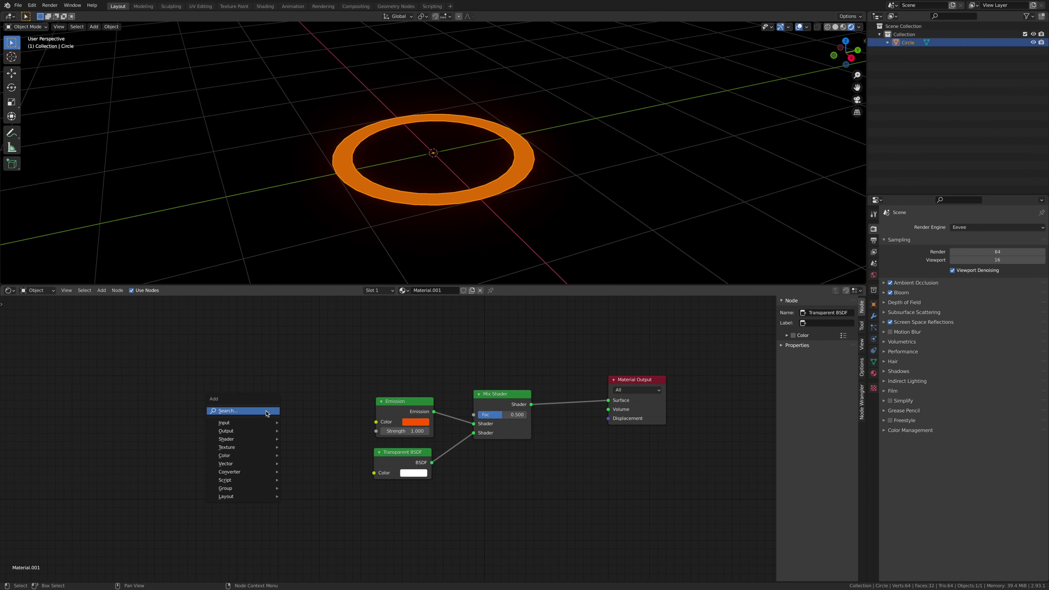
{"action": "left_click", "coordinate": [266, 412]}
{"action": "type", "text": "colo"}
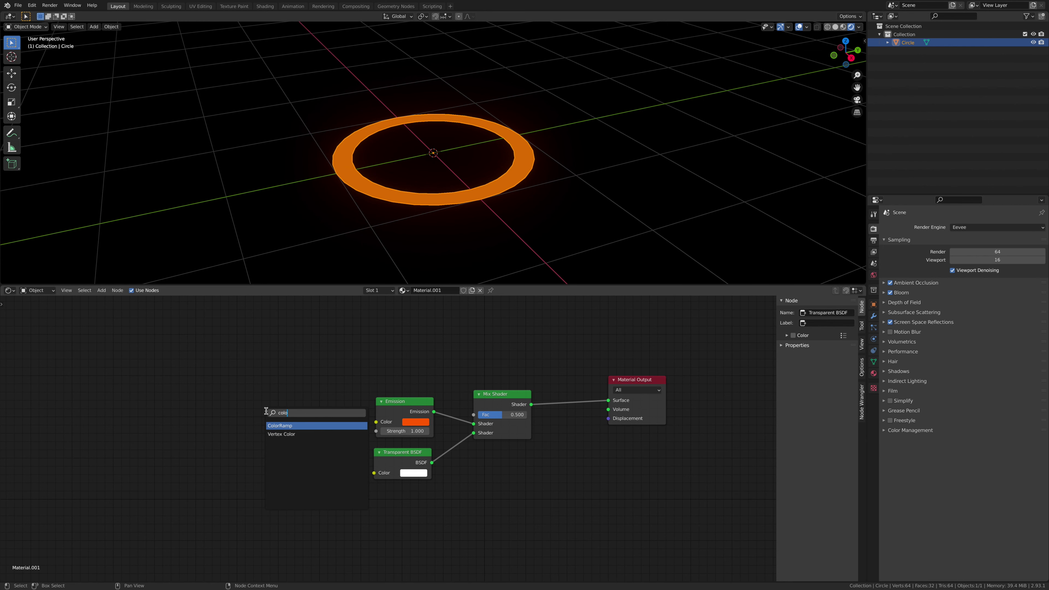
{"action": "key", "text": "Return"}
{"action": "left_click", "coordinate": [374, 320]}
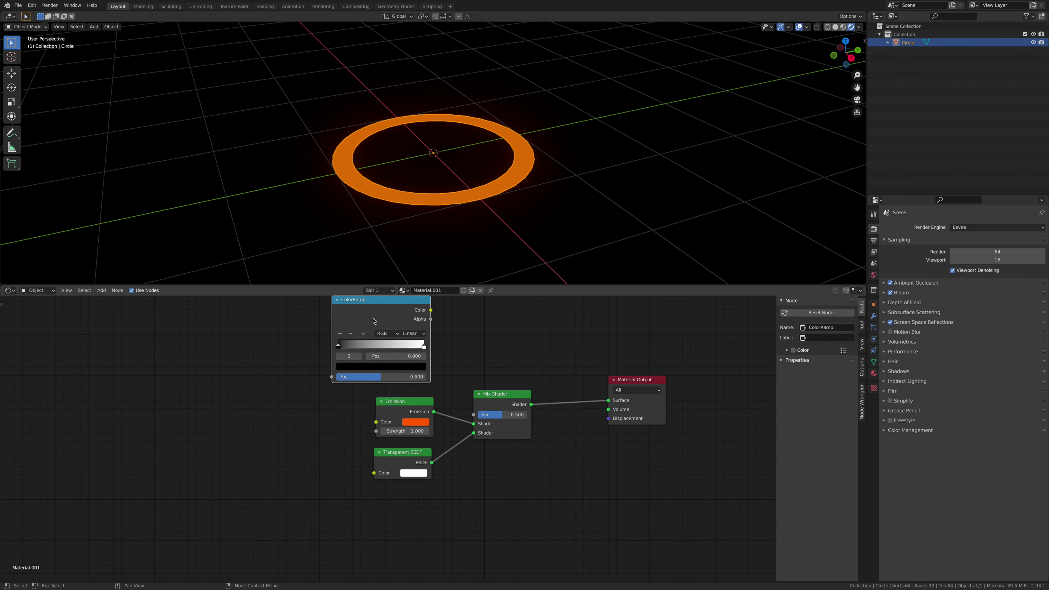
{"action": "left_click_drag", "start_coordinate": [431, 312], "coordinate": [473, 414]}
- Add a Wave Texture feeding the ColorRamp, then give it Texture Coordinate and Mapping nodes with Ctrl+T
{"action": "middle_click_drag", "start_coordinate": [198, 433], "coordinate": [338, 445]}
{"action": "key", "text": "shift+a"}
{"action": "left_click", "coordinate": [338, 444]}
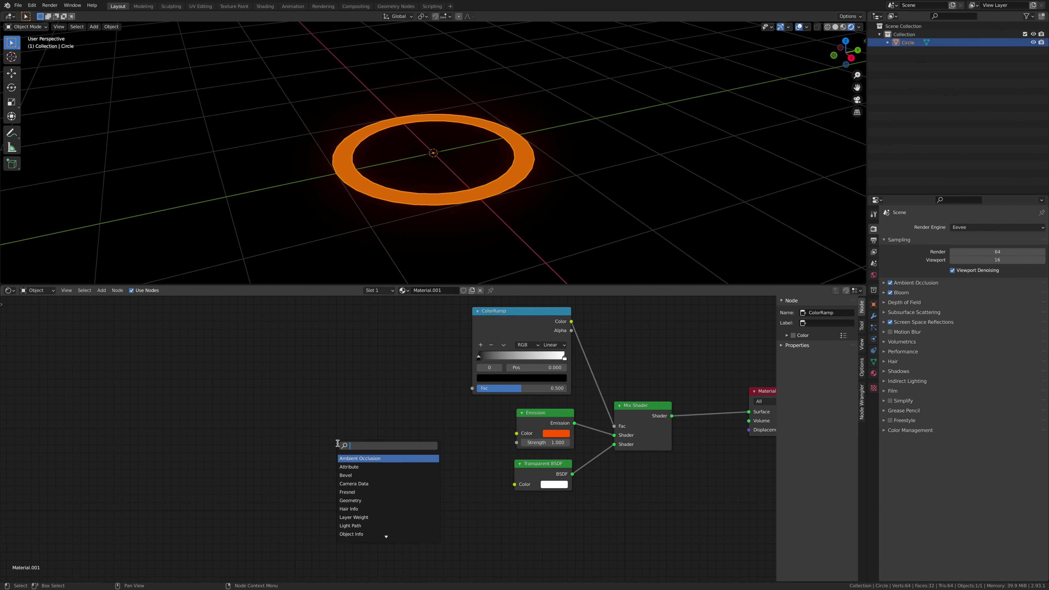
{"action": "type", "text": "wave"}
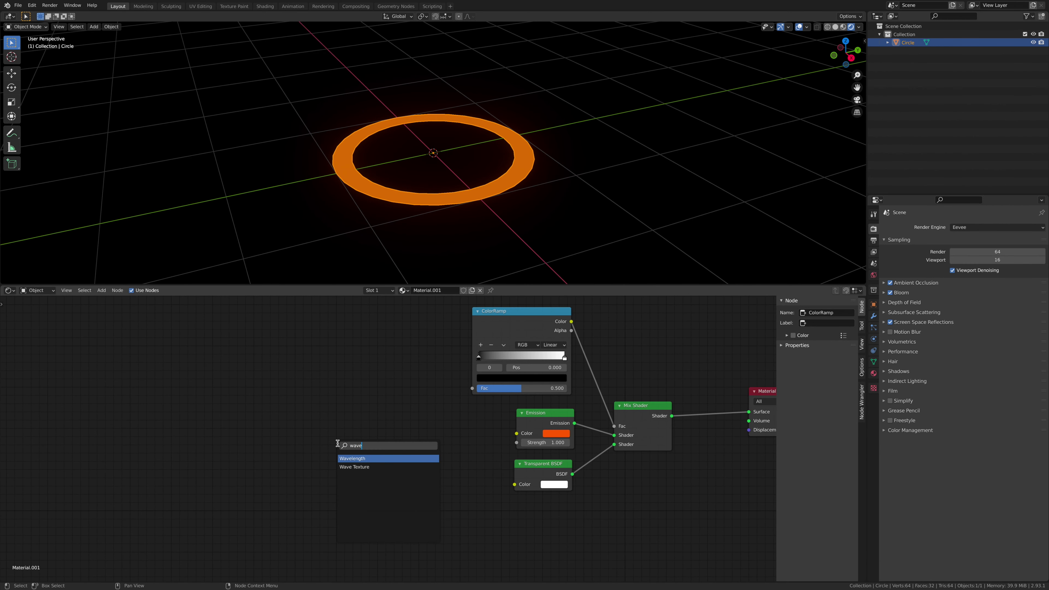
{"action": "left_click", "coordinate": [359, 467]}
{"action": "left_click", "coordinate": [360, 391]}
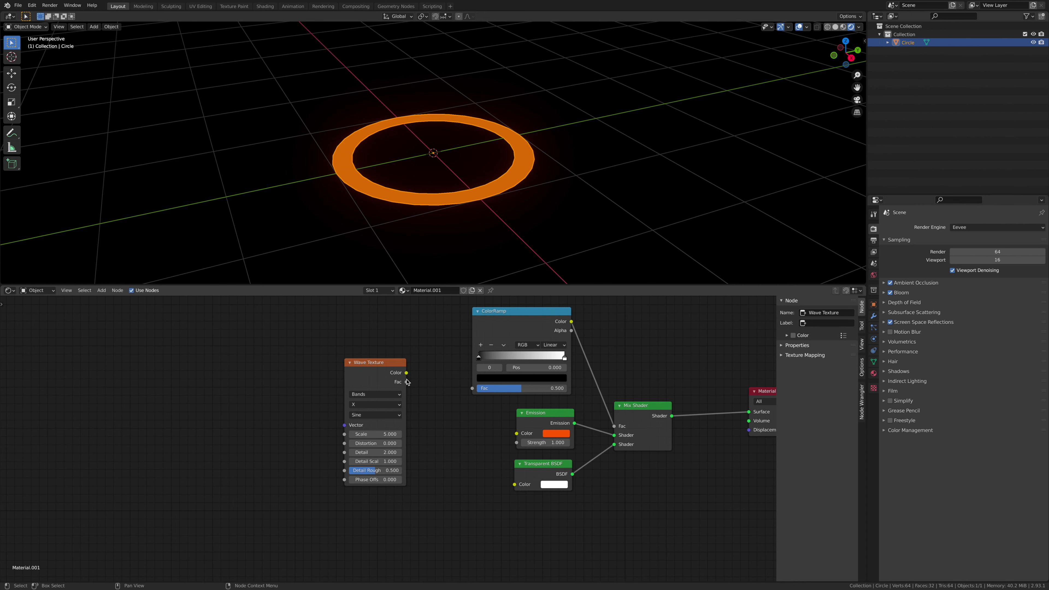
{"action": "left_click_drag", "start_coordinate": [406, 382], "coordinate": [473, 389]}
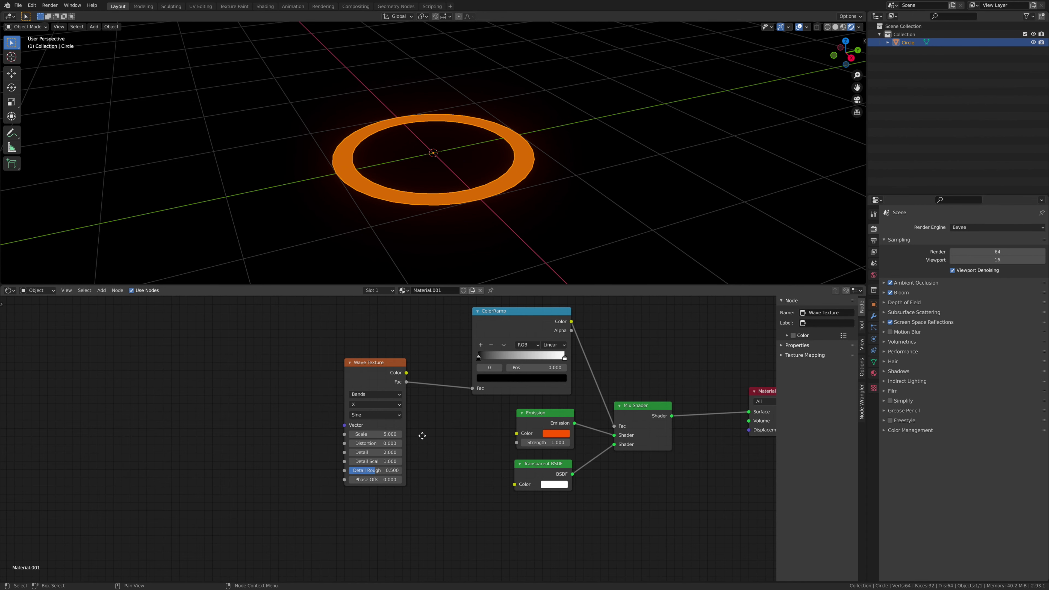
{"action": "middle_click_drag", "start_coordinate": [422, 434], "coordinate": [426, 424]}
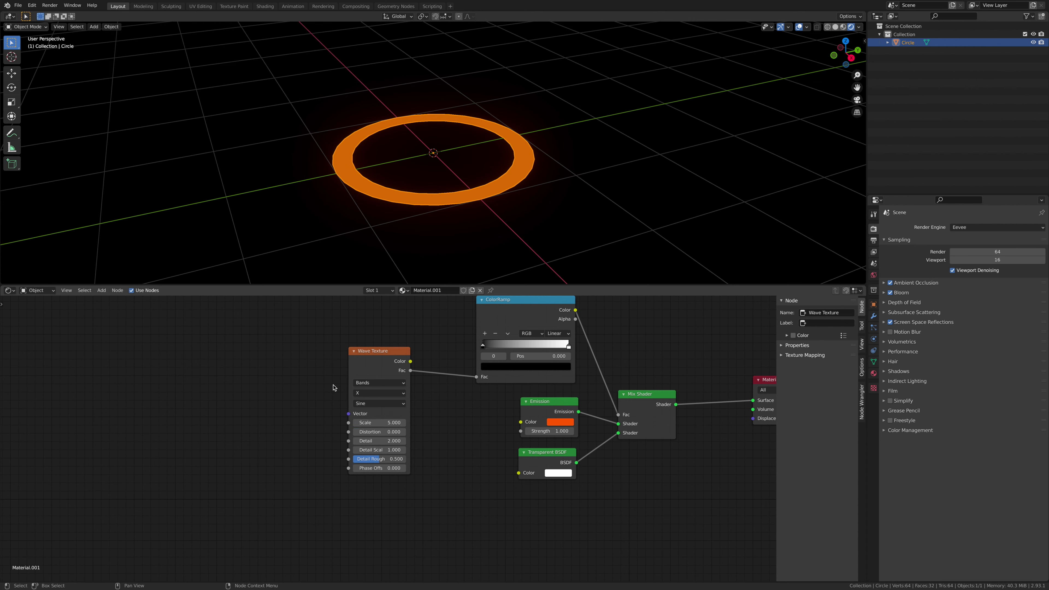
{"action": "left_click", "coordinate": [370, 355]}
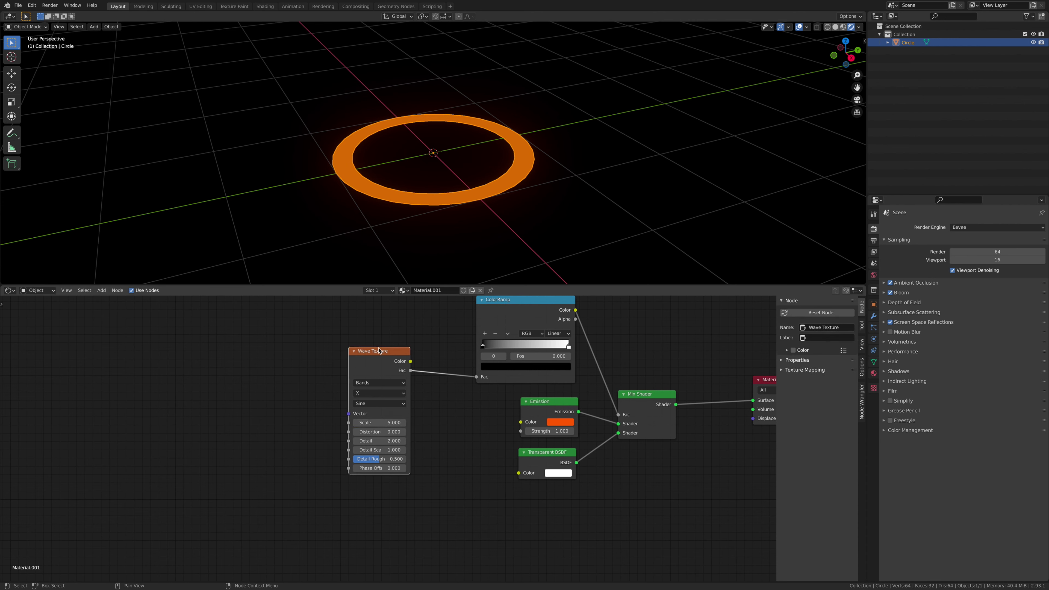
{"action": "key", "text": "ctrl+t"}
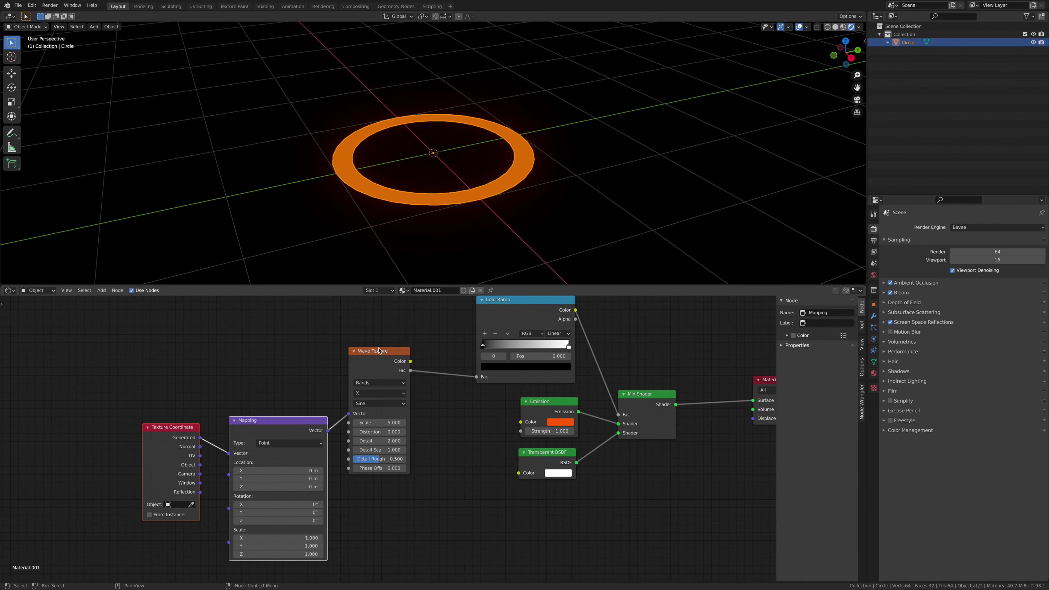
- Feed Object coordinates into the Mapping node and set the wave type to Rings
{"action": "scroll", "coordinate": [190, 382], "scroll_direction": "down", "scroll_amount": 2, "text": "shift"}
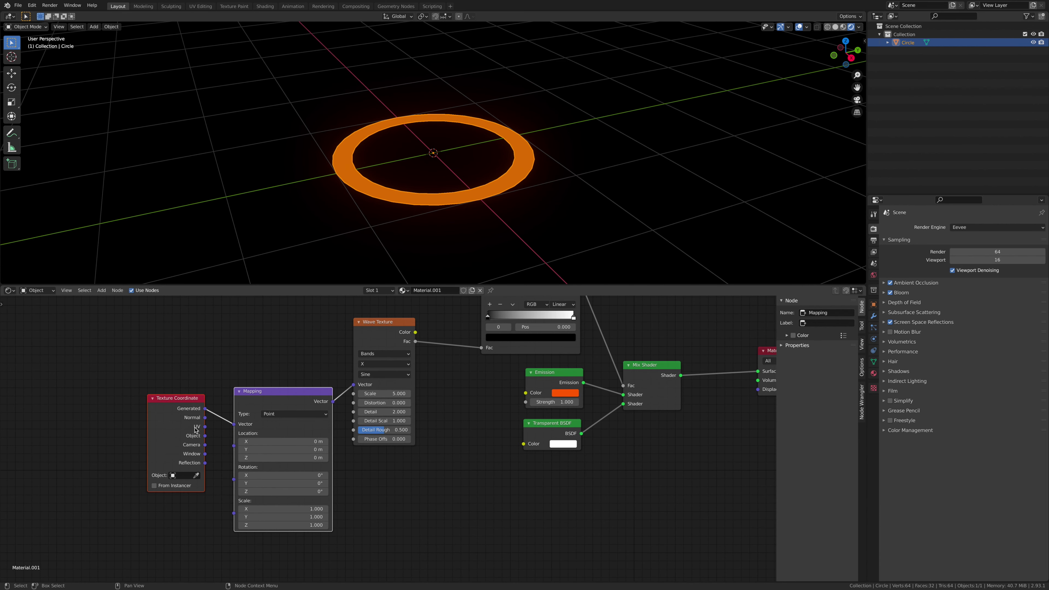
{"action": "left_click_drag", "start_coordinate": [205, 436], "coordinate": [234, 423]}
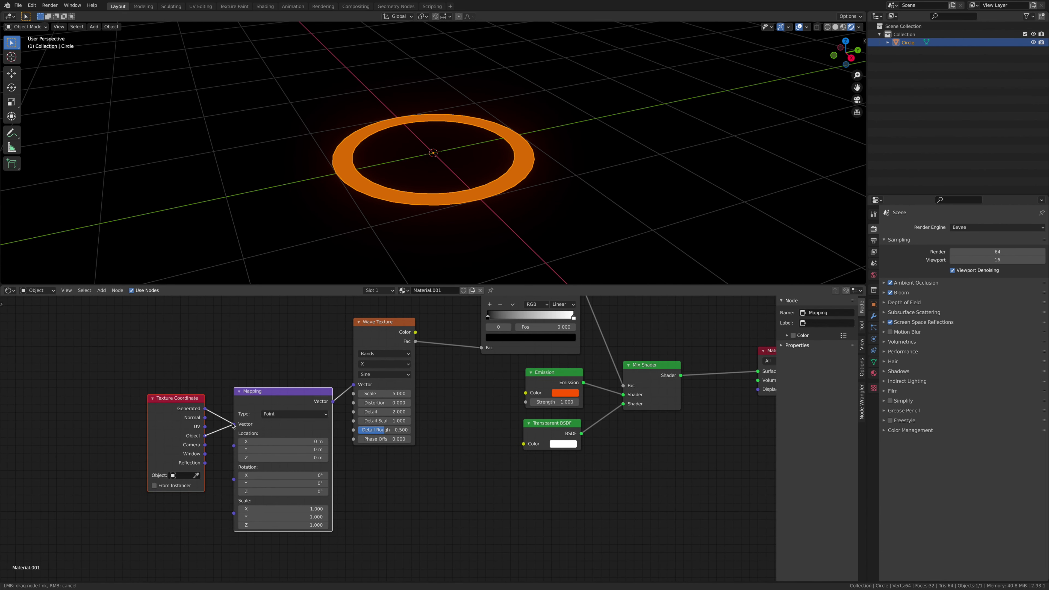
{"action": "middle_click_drag", "start_coordinate": [385, 457], "coordinate": [408, 454]}
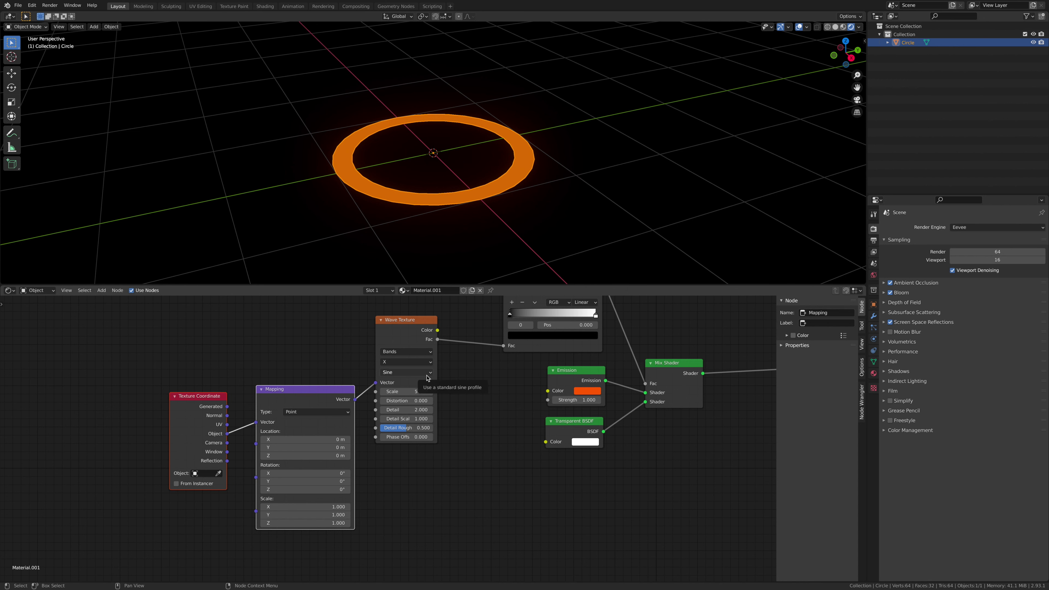
{"action": "left_click", "coordinate": [407, 351]}
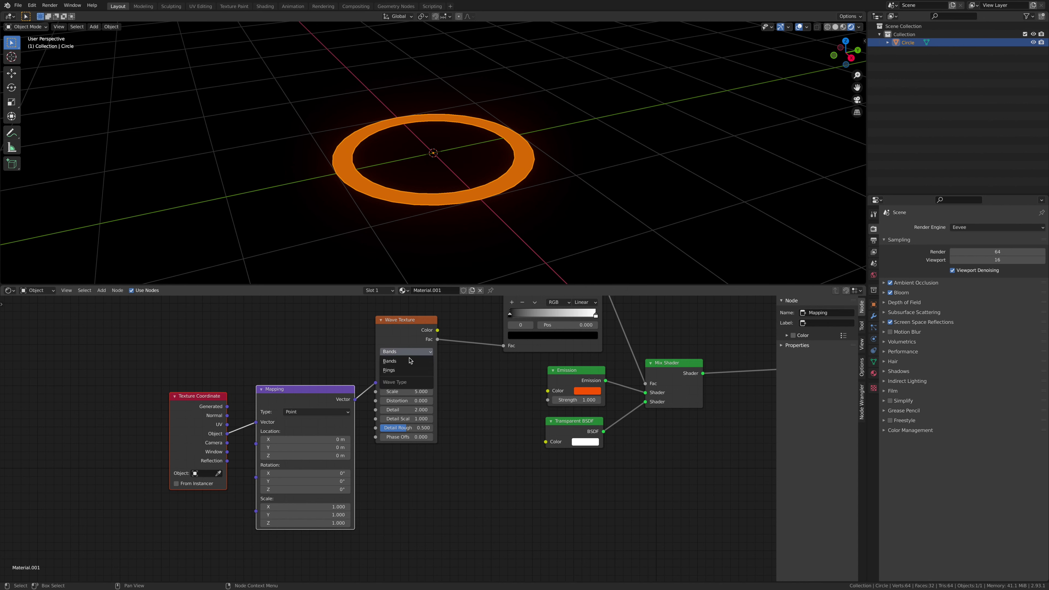
{"action": "left_click", "coordinate": [406, 370]}
- Link the wave Fac directly to the Mix Shader factor, move the ColorRamp aside, and make the rings Spherical
{"action": "middle_click_drag", "start_coordinate": [407, 371], "coordinate": [341, 422]}
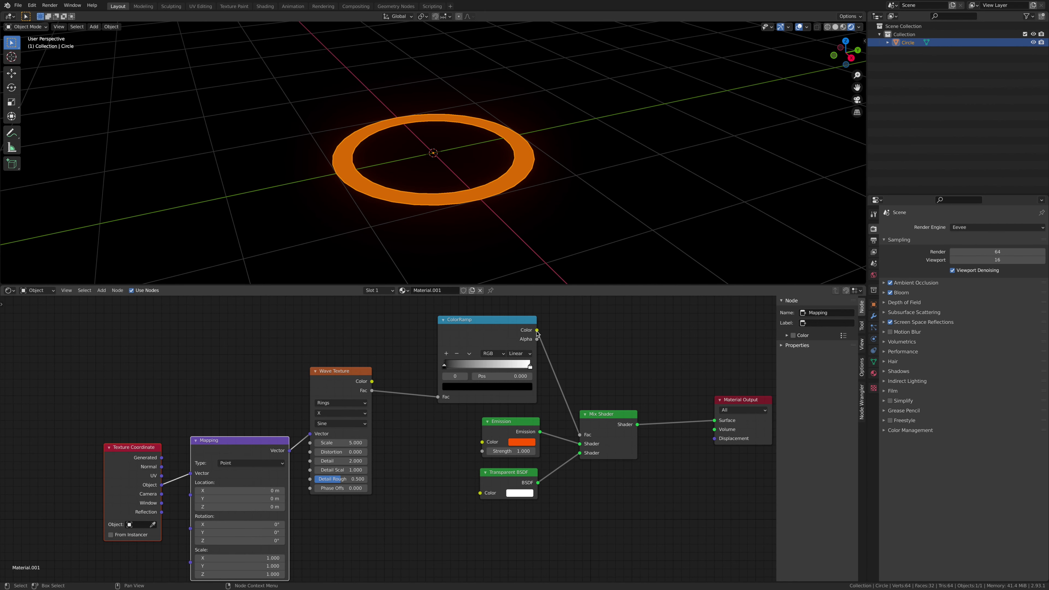
{"action": "left_click_drag", "start_coordinate": [372, 391], "coordinate": [580, 434], "text": "ctrl"}
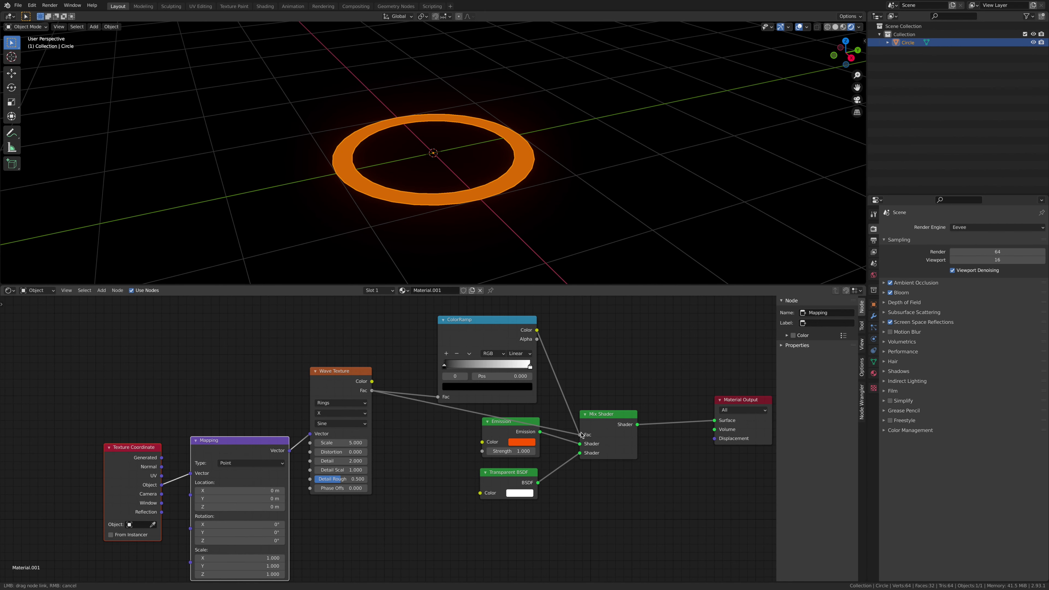
{"action": "left_click_drag", "start_coordinate": [487, 371], "coordinate": [554, 340]}
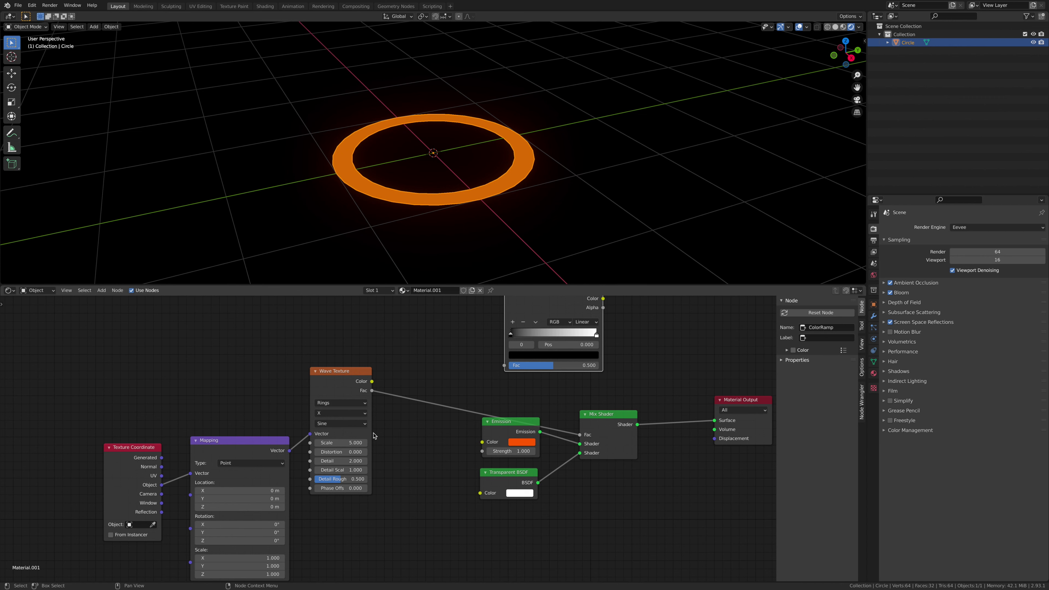
{"action": "left_click", "coordinate": [356, 413]}
{"action": "left_click", "coordinate": [343, 450]}
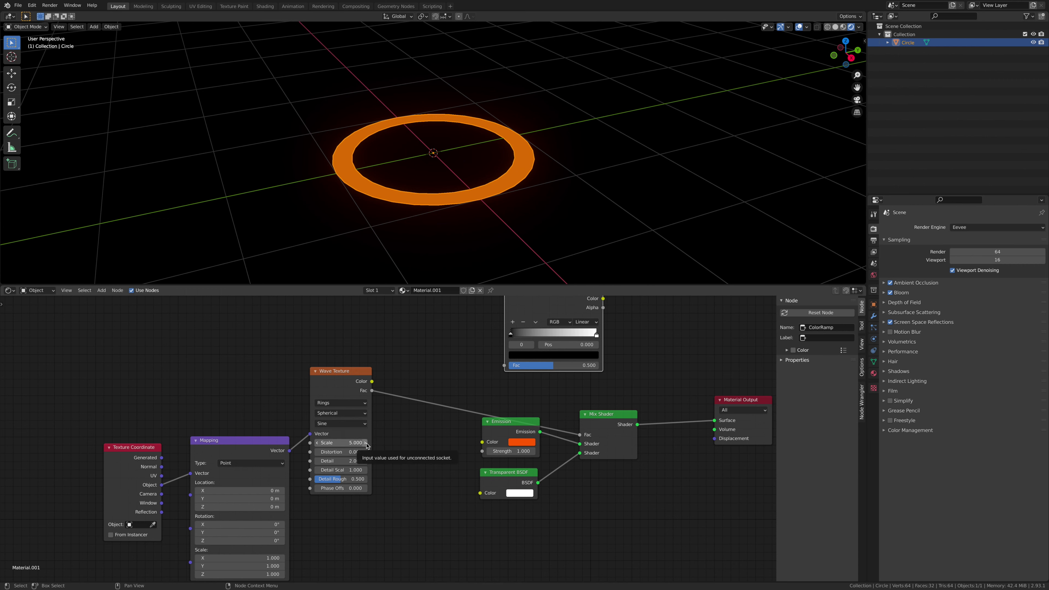
- Give the Wave Texture Scale 1.1 and Distortion 7, and set the Transparent BSDF colour to black
{"action": "left_click", "coordinate": [338, 442]}
{"action": "type", "text": "5.0"}
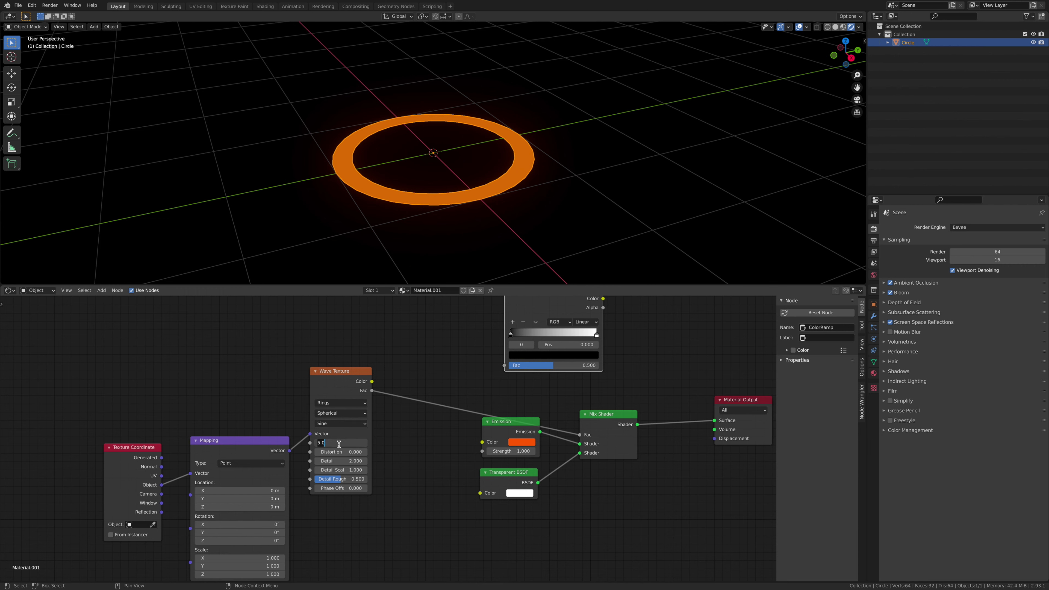
{"action": "key", "text": "BackSpace"}
{"action": "type", "text": "1.1"}
{"action": "key", "text": "Tab"}
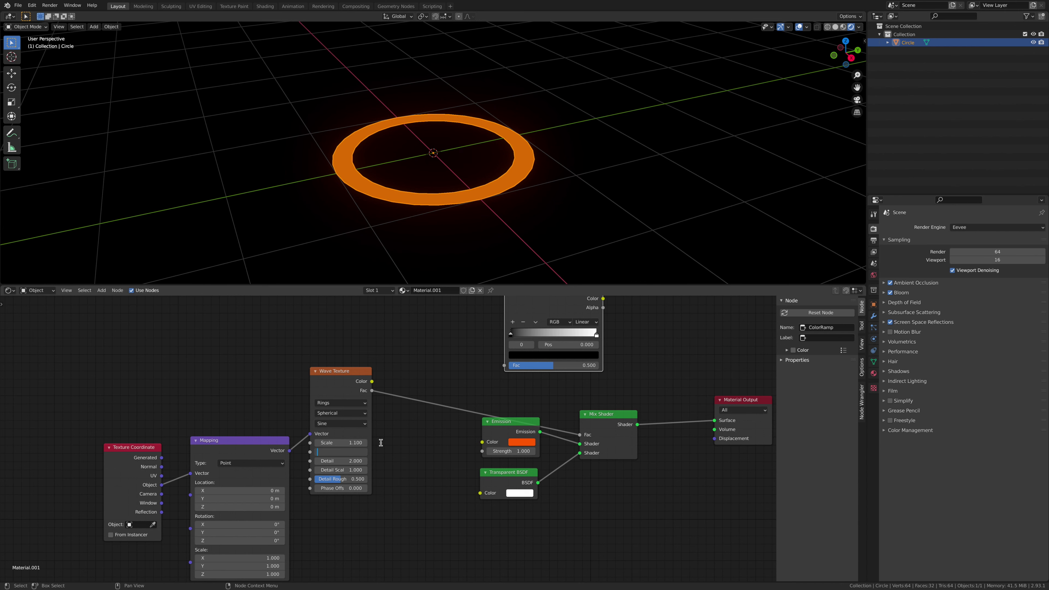
{"action": "type", "text": "7"}
{"action": "key", "text": "Return"}
{"action": "left_click", "coordinate": [521, 494]}
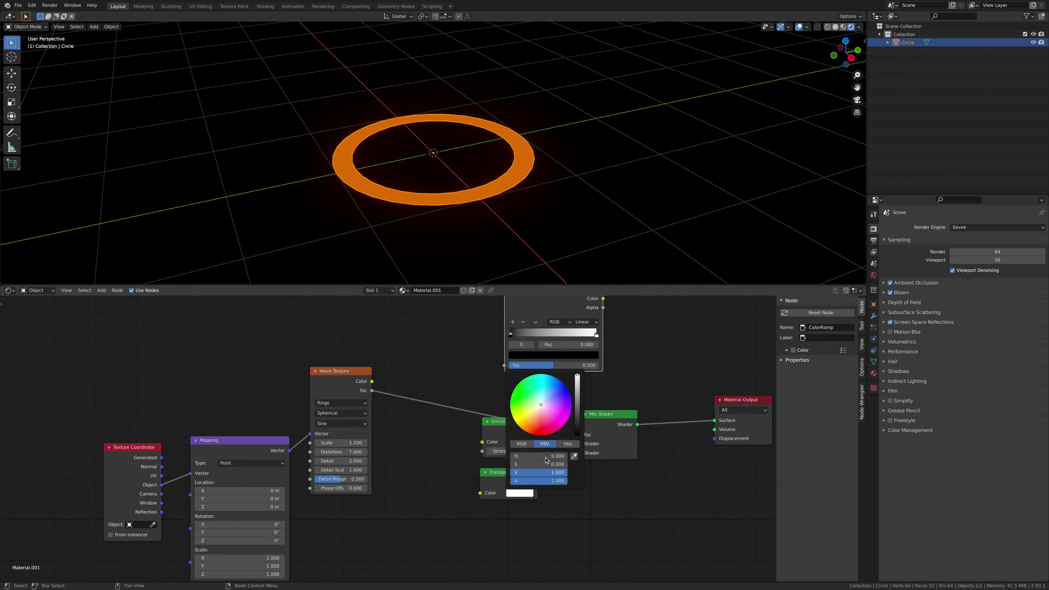
{"action": "left_click_drag", "start_coordinate": [577, 399], "coordinate": [578, 436]}
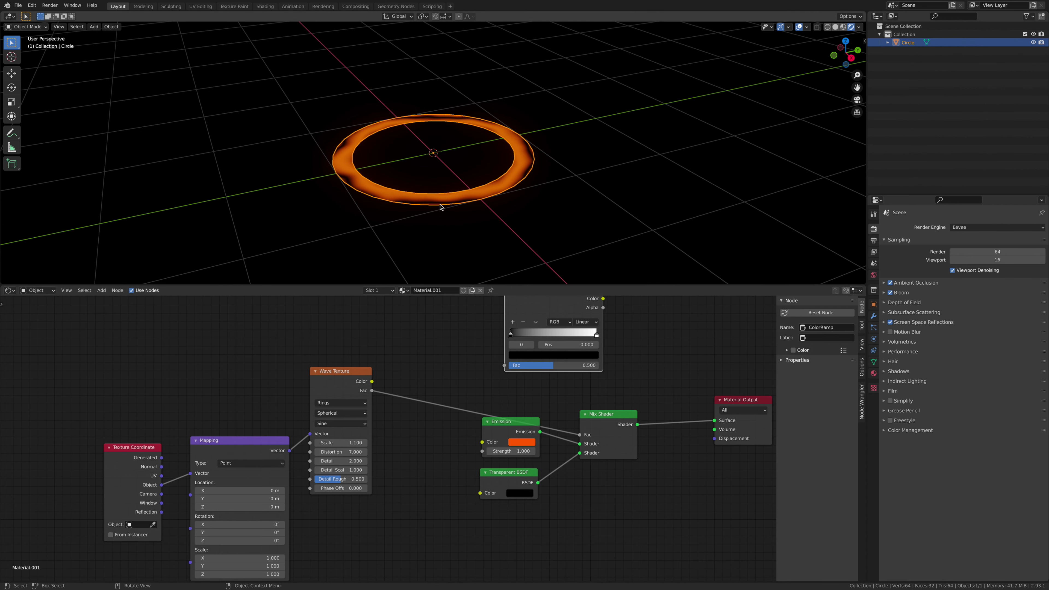
- Raise the Wave Texture Detail to 16 and drop the ColorRamp back onto the wave-to-Mix Shader link
{"action": "middle_click_drag", "start_coordinate": [515, 196], "coordinate": [519, 176]}
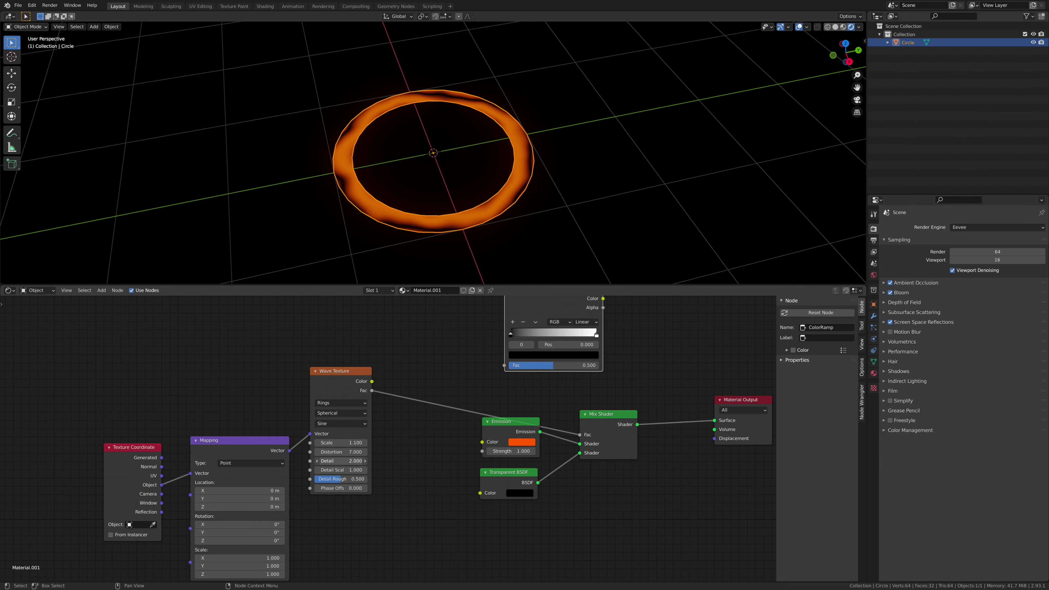
{"action": "left_click_drag", "start_coordinate": [339, 461], "coordinate": [364, 461]}
{"action": "scroll", "coordinate": [410, 232], "scroll_direction": "up", "scroll_amount": 2}
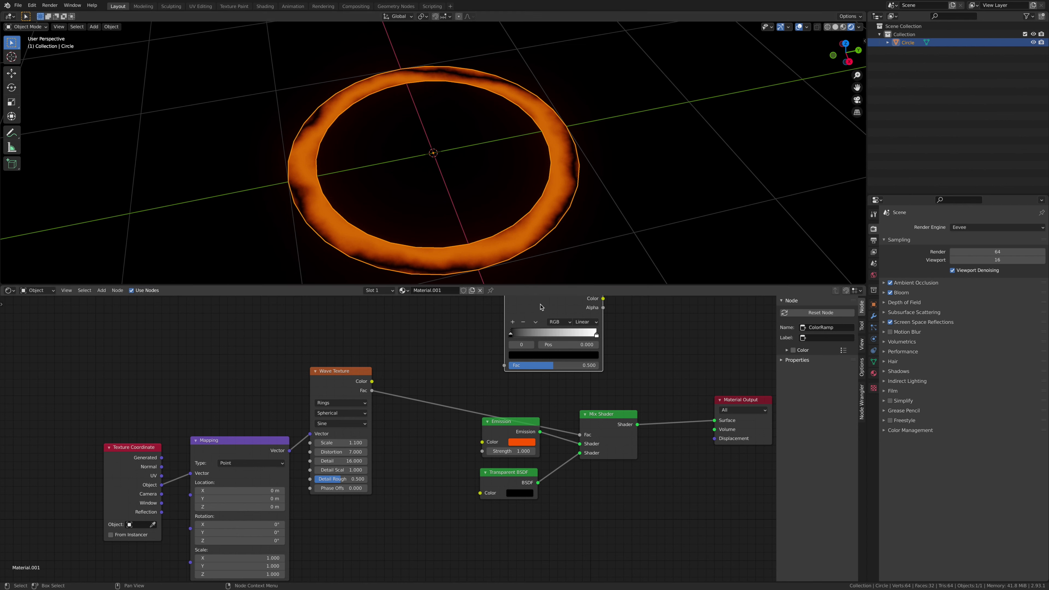
{"action": "mouse_move", "coordinate": [563, 298]}
{"action": "left_mouse_down"}
{"action": "mouse_move", "coordinate": [471, 346]}
{"action": "mouse_move", "coordinate": [579, 293]}
{"action": "left_mouse_up"}
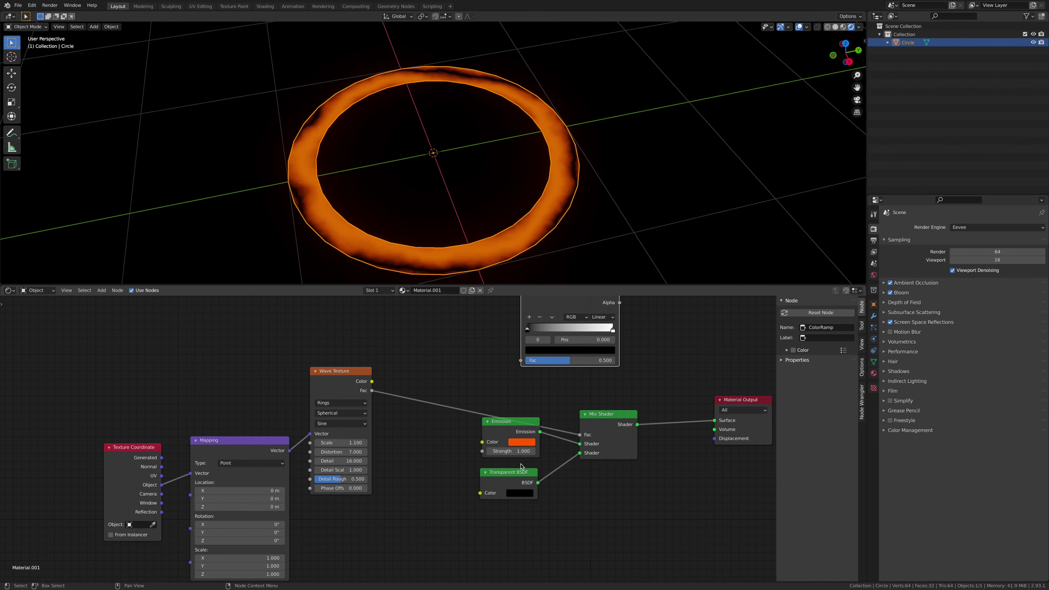
{"action": "left_click_drag", "start_coordinate": [574, 309], "coordinate": [456, 364]}
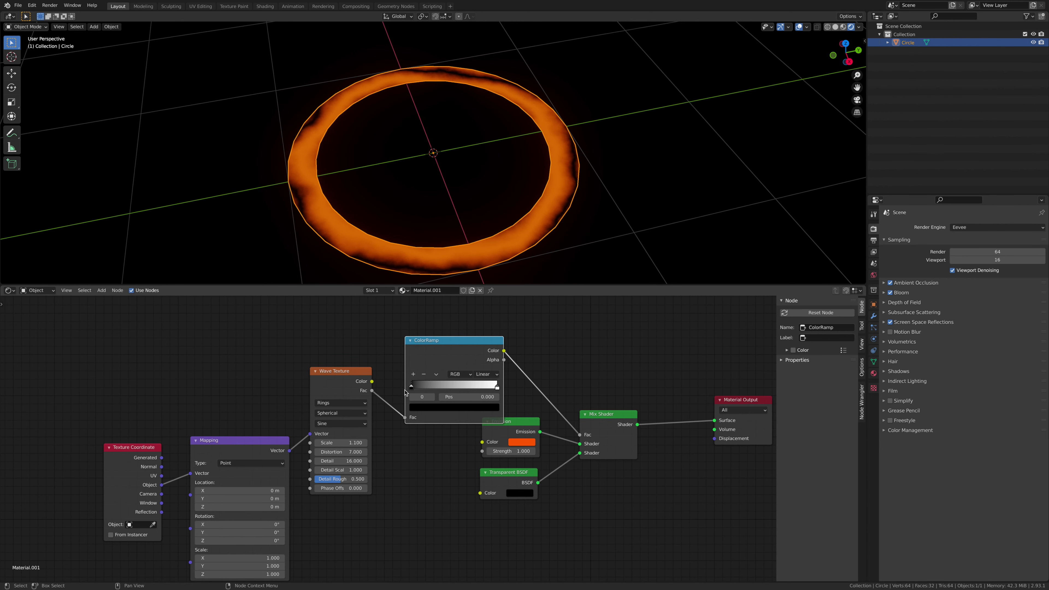
- Slide the ColorRamp white stop inward to thin the ring and set the wave Detail Scale to 3
{"action": "left_click_drag", "start_coordinate": [497, 387], "coordinate": [478, 389]}
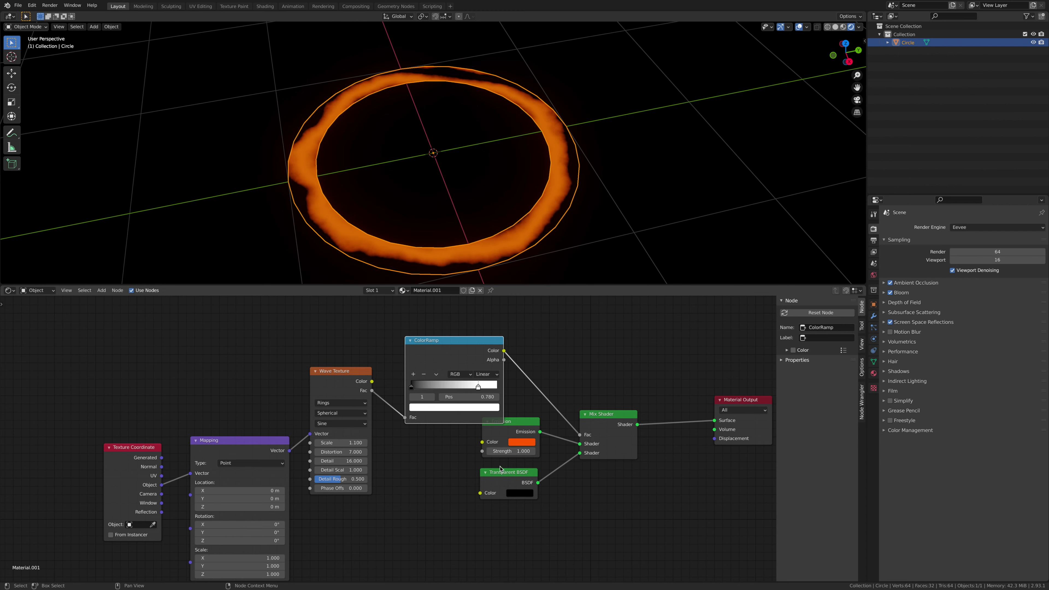
{"action": "mouse_move", "coordinate": [486, 386]}
{"action": "left_mouse_down"}
{"action": "mouse_move", "coordinate": [429, 391]}
{"action": "mouse_move", "coordinate": [450, 394]}
{"action": "left_mouse_up"}
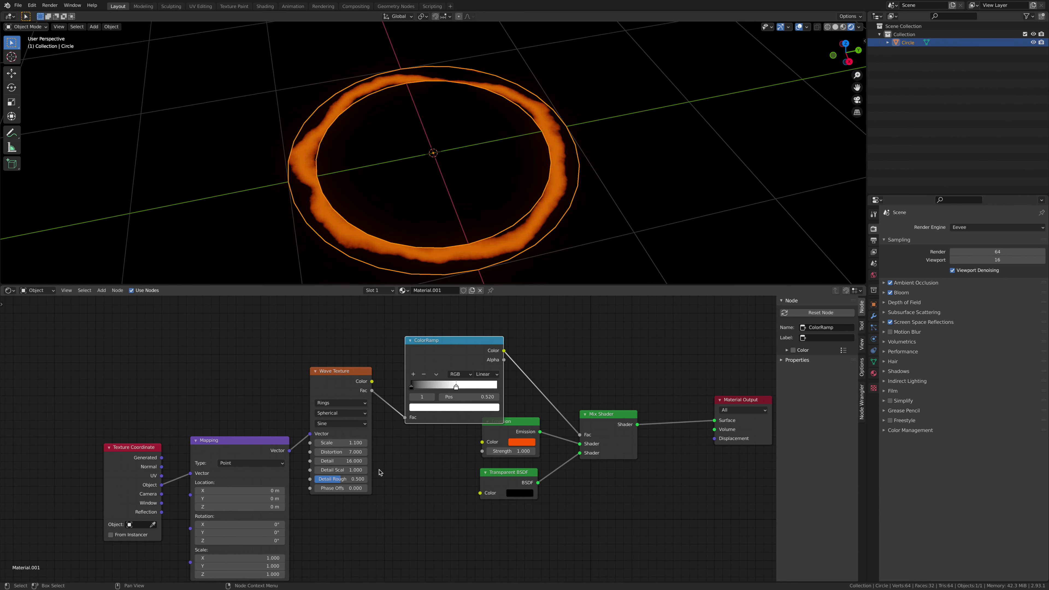
{"action": "double_click", "coordinate": [365, 469]}
{"action": "type", "text": "3"}
{"action": "key", "text": "Return"}
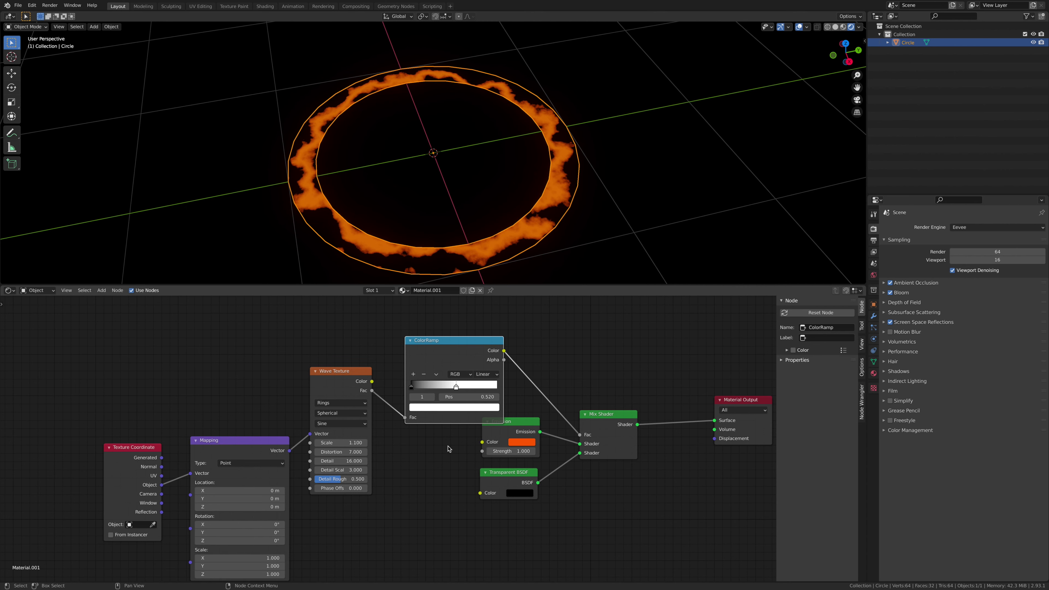
{"action": "middle_click_drag", "start_coordinate": [446, 460], "coordinate": [431, 391]}
{"action": "left_click", "coordinate": [390, 382]}
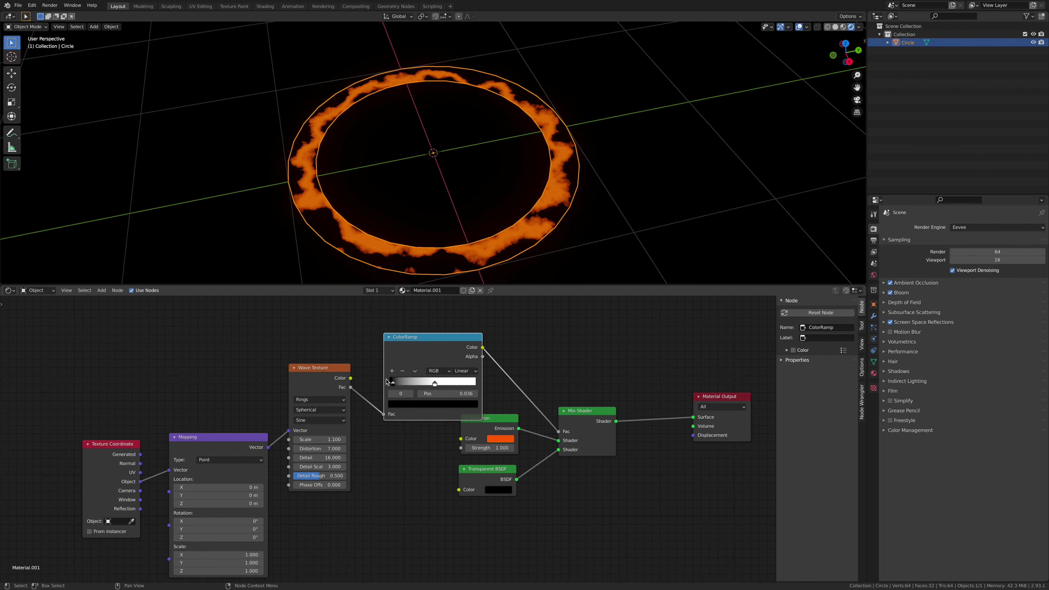
- Move the ColorRamp white stop to 0.627, tweak the Wave Texture distortion, and show the material settings
{"action": "left_click_drag", "start_coordinate": [434, 383], "coordinate": [447, 385]}
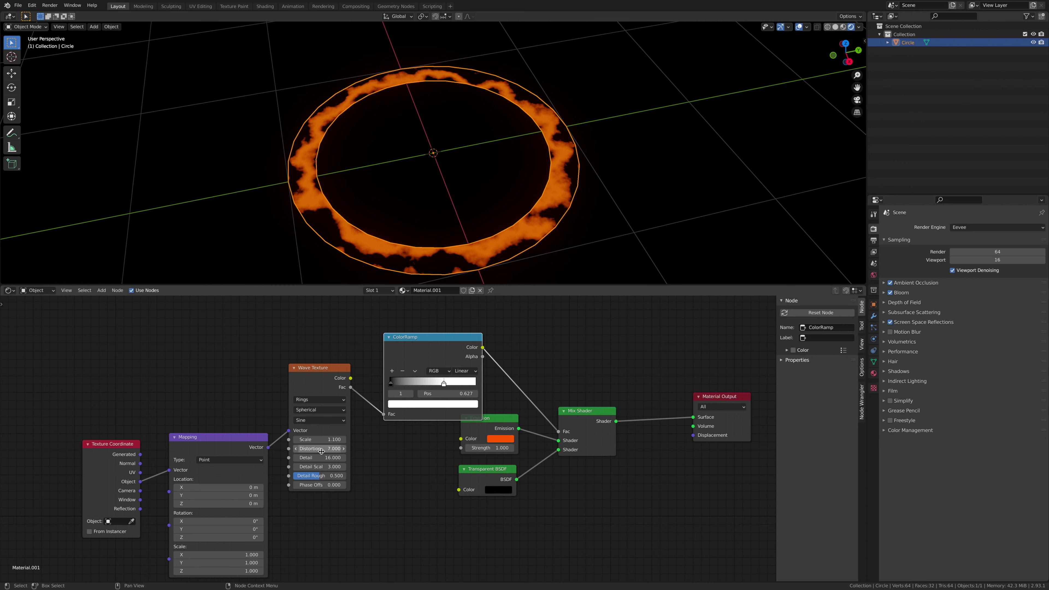
{"action": "mouse_move", "coordinate": [323, 449]}
{"action": "left_mouse_down"}
{"action": "mouse_move", "coordinate": [284, 449]}
{"action": "mouse_move", "coordinate": [335, 439]}
{"action": "left_mouse_up"}
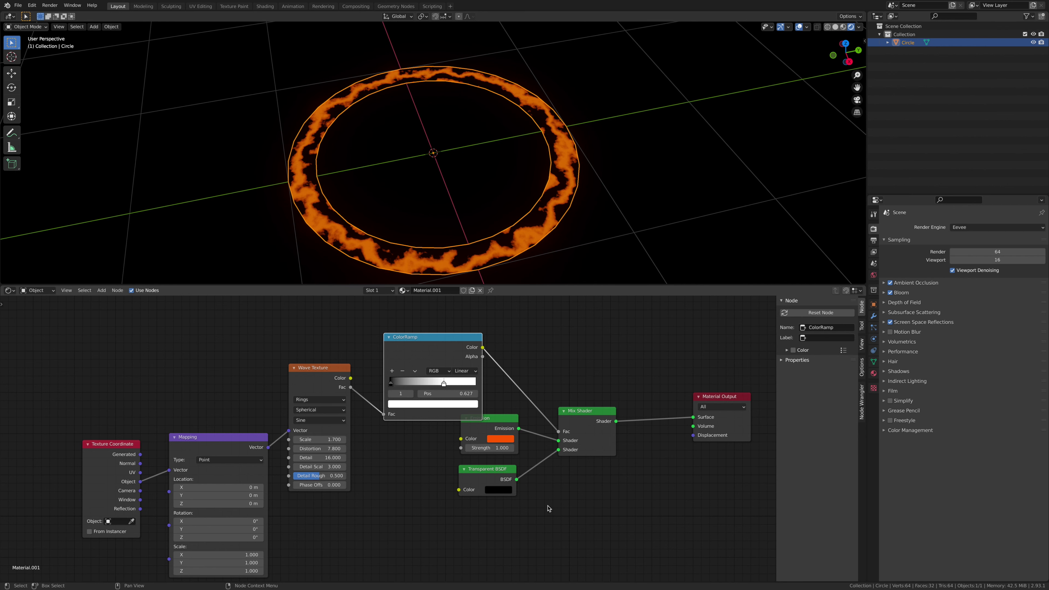
{"action": "key", "text": "n"}
{"action": "key", "text": "n"}
{"action": "left_click", "coordinate": [862, 367]}
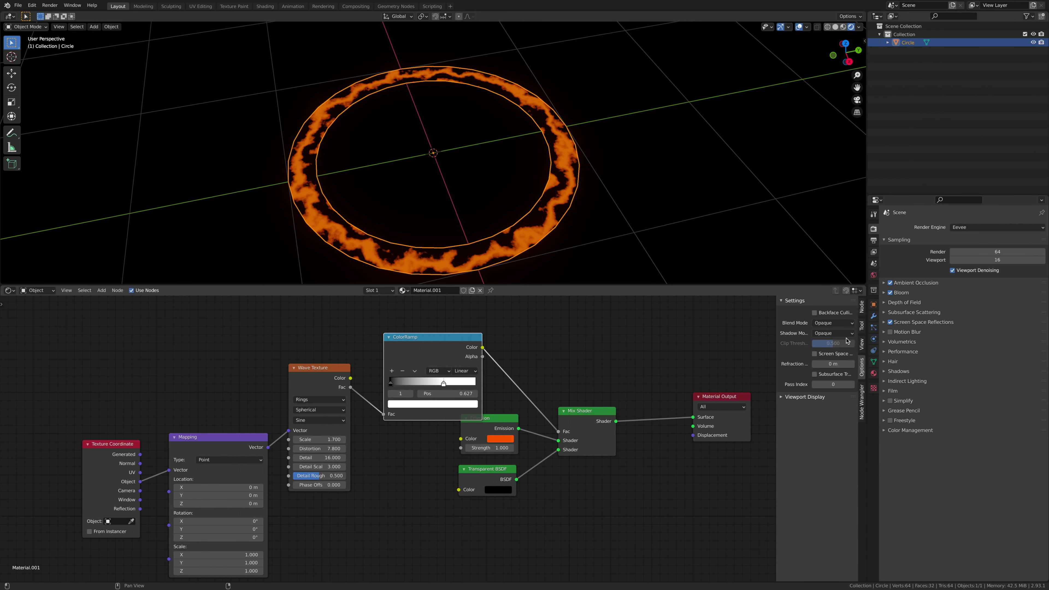
- Set the material blend mode to Alpha Clip and make the Transparent BSDF colour white
{"action": "left_click", "coordinate": [820, 324]}
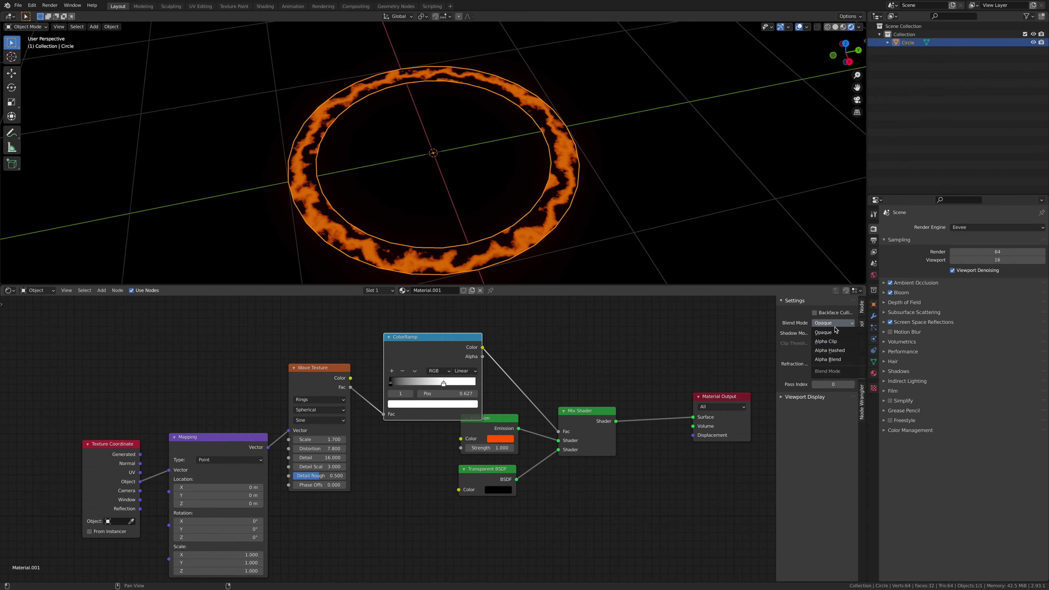
{"action": "left_click", "coordinate": [844, 343]}
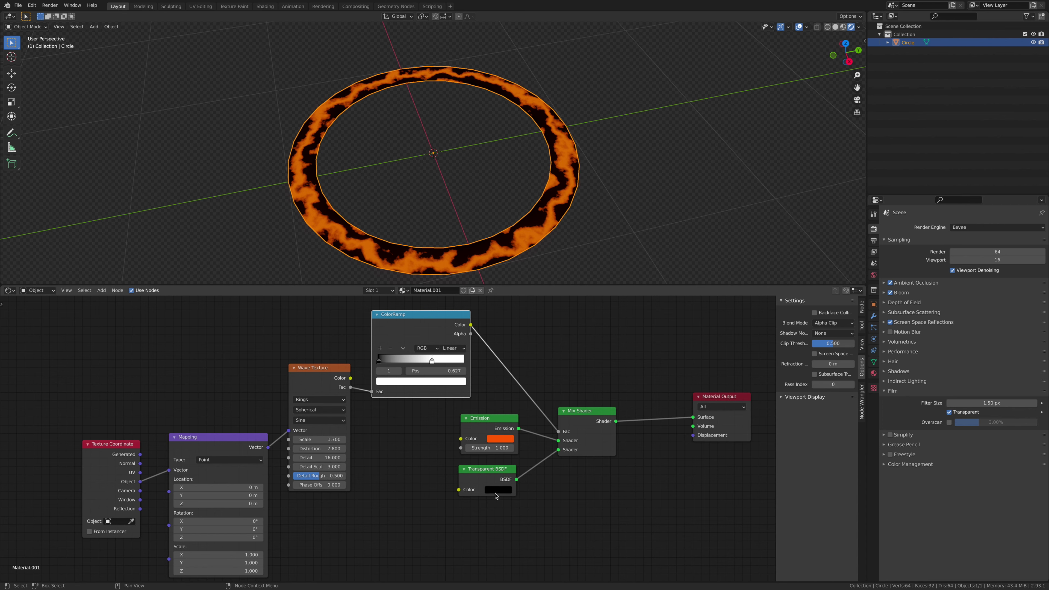
{"action": "left_click", "coordinate": [497, 490]}
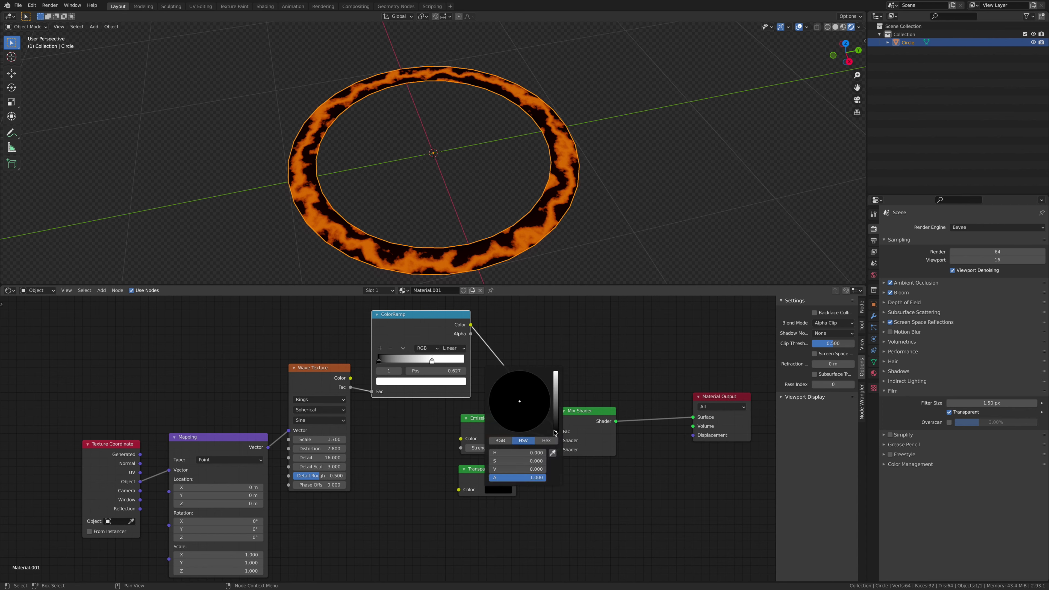
{"action": "left_click_drag", "start_coordinate": [555, 432], "coordinate": [555, 372]}
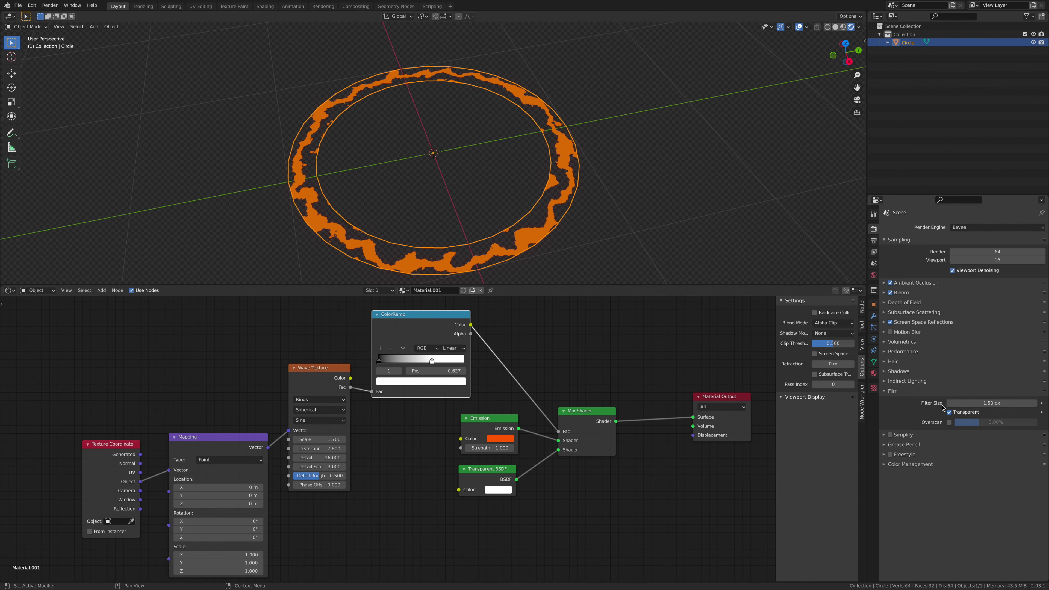
- Turn off Film Transparent and deselect the ring to see it glow against black
{"action": "left_click", "coordinate": [950, 412]}
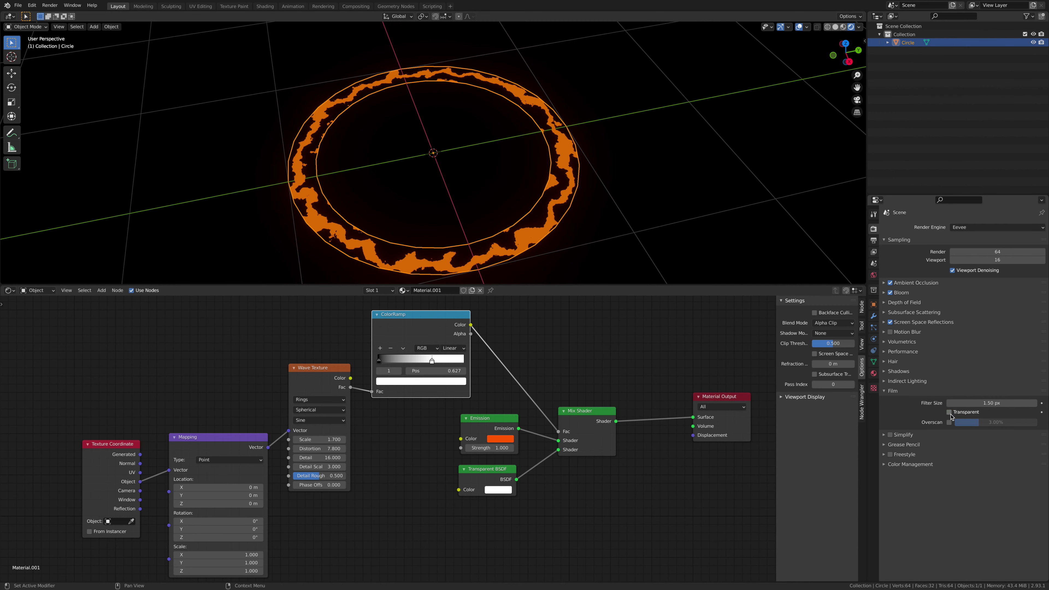
{"action": "left_click", "coordinate": [664, 209]}
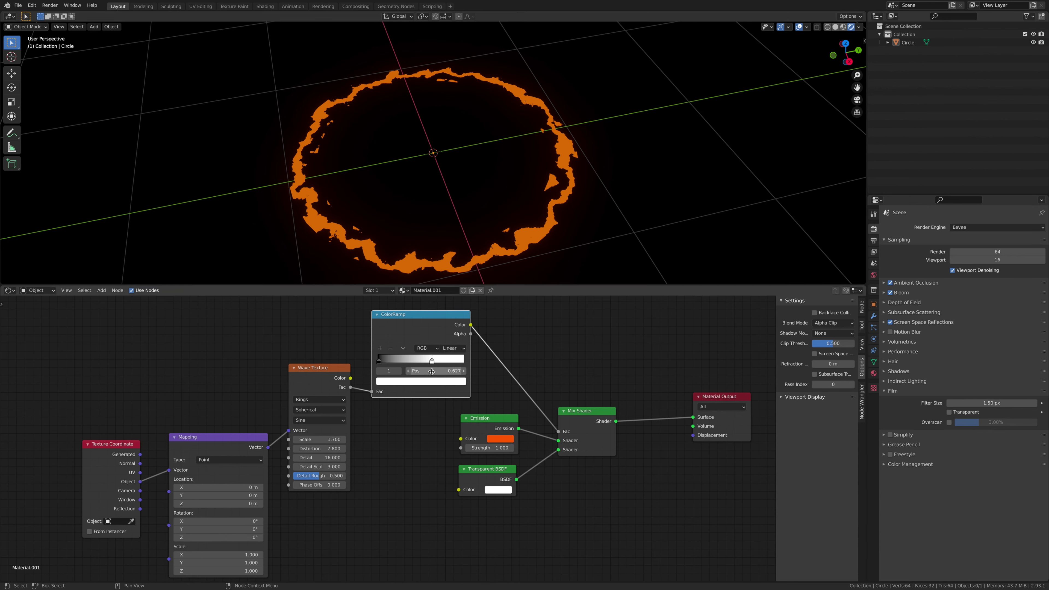
{"action": "middle_click_drag", "start_coordinate": [388, 539], "coordinate": [390, 440]}
- Split a new area off below the node editor and make it a Timeline spanning frames 1–250
{"action": "left_click_drag", "start_coordinate": [864, 580], "coordinate": [313, 529]}
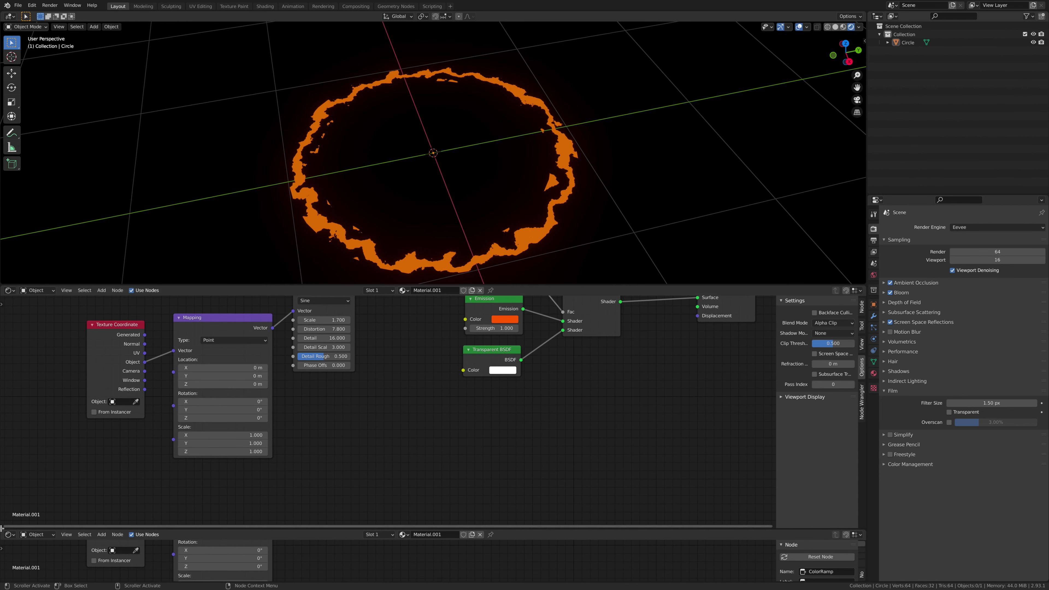
{"action": "left_click", "coordinate": [10, 535]}
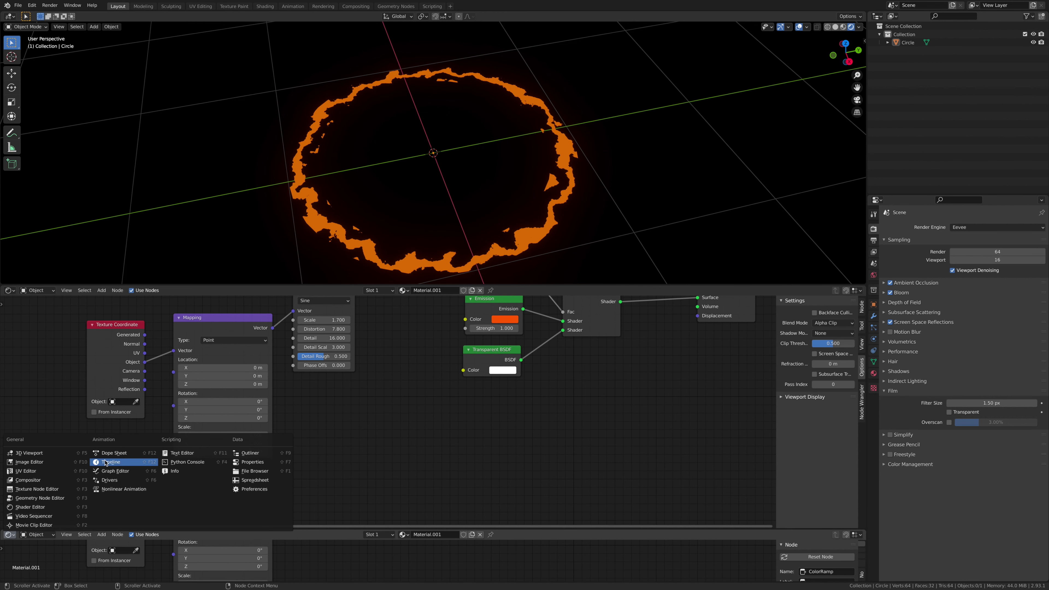
{"action": "left_click", "coordinate": [108, 463]}
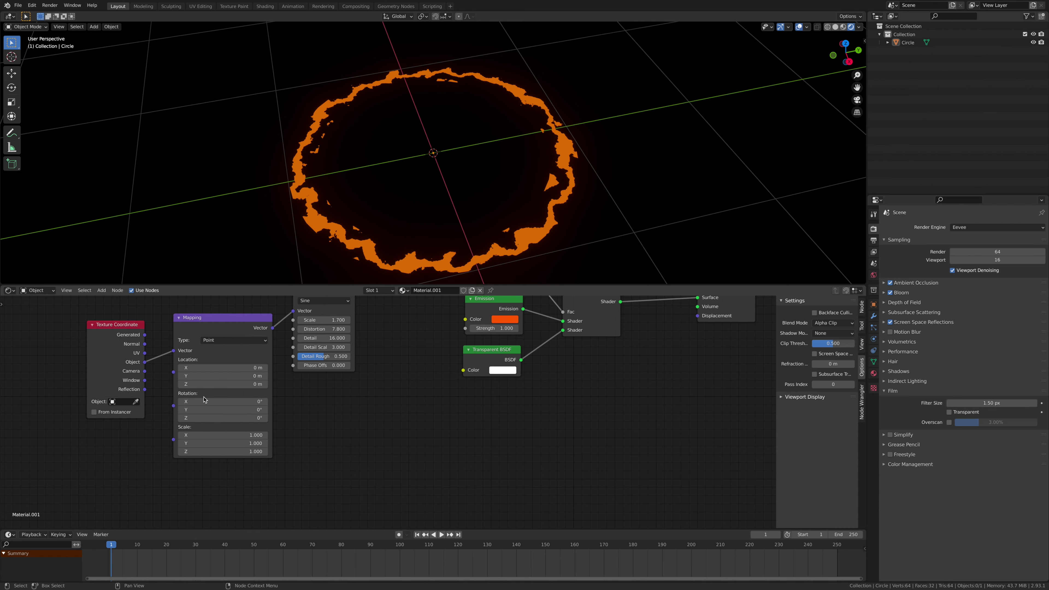
- Set the Mapping node's X and Z rotation to 0° and keyframe it at frame 1
{"action": "left_click_drag", "start_coordinate": [198, 398], "coordinate": [239, 399]}
{"action": "key", "text": "BackSpace"}
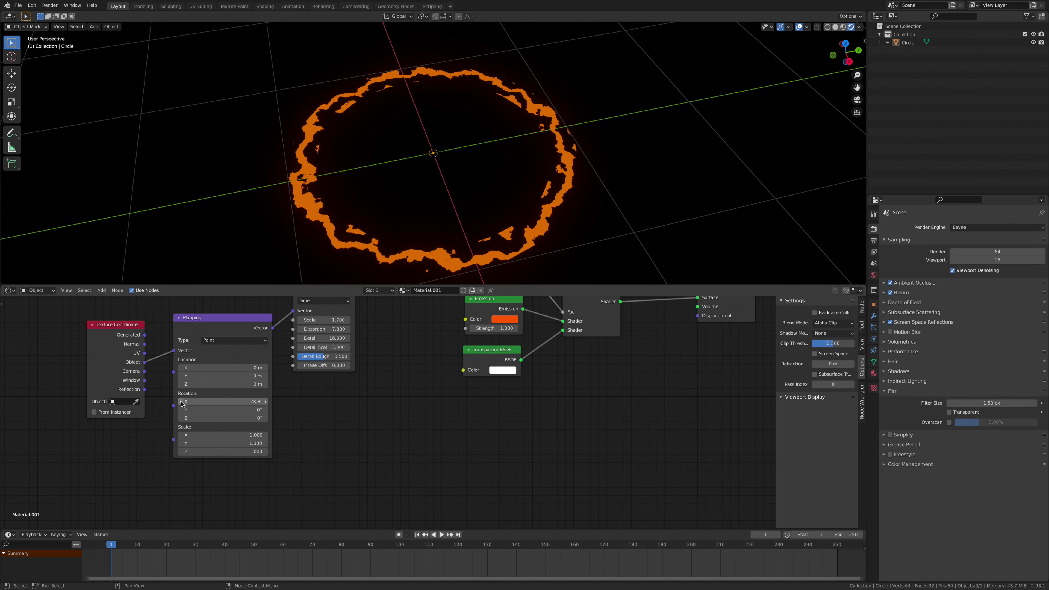
{"action": "mouse_move", "coordinate": [185, 414]}
{"action": "left_mouse_down"}
{"action": "mouse_move", "coordinate": [289, 415]}
{"action": "mouse_move", "coordinate": [192, 418]}
{"action": "left_mouse_up"}
{"action": "left_click", "coordinate": [192, 418]}
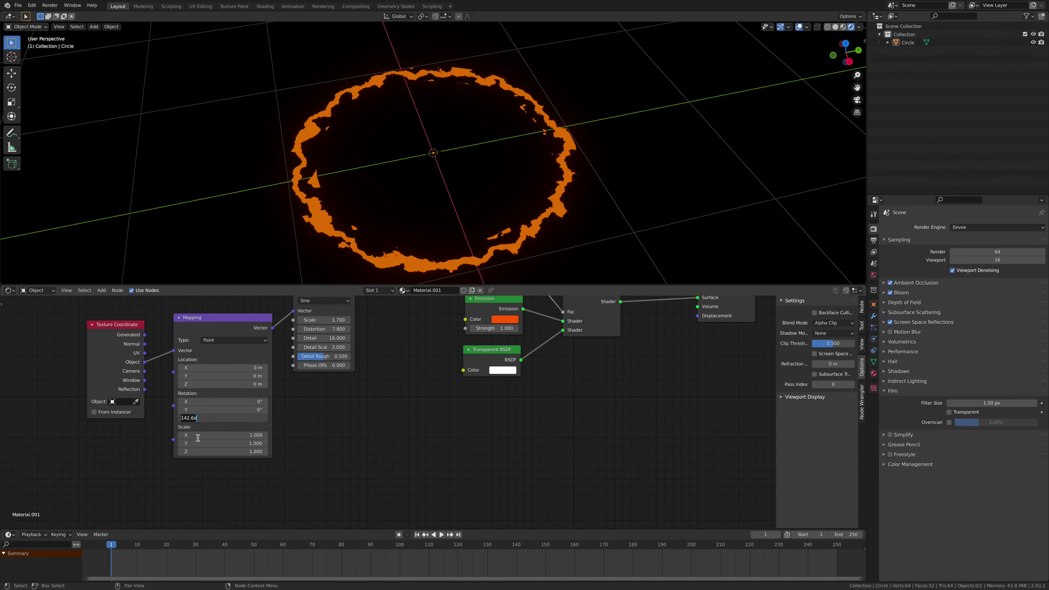
{"action": "key", "text": "BackSpace"}
{"action": "type", "text": "0"}
{"action": "key", "text": "Return"}
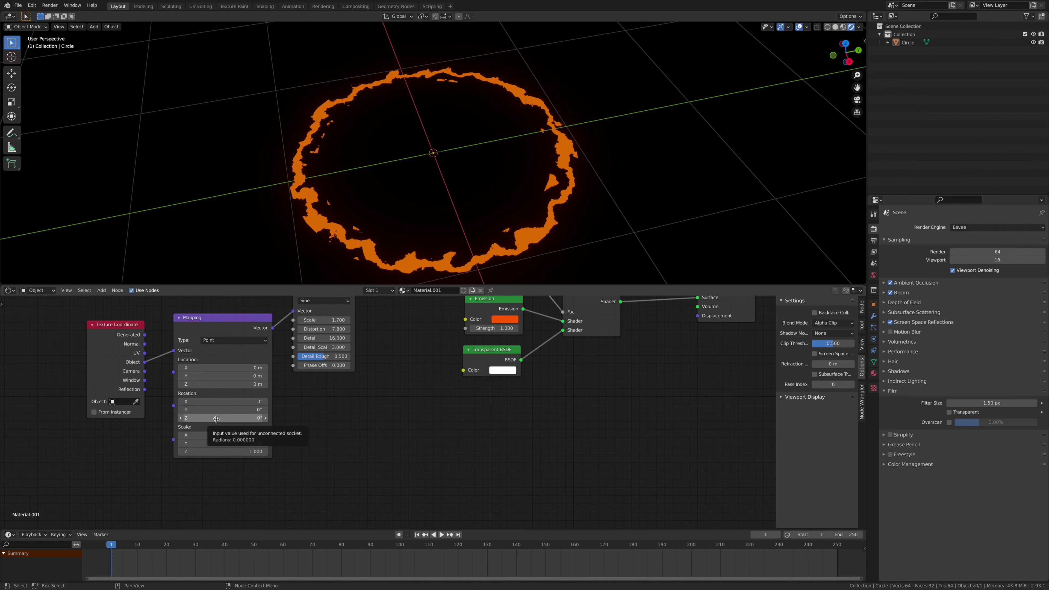
{"action": "key", "text": "i"}
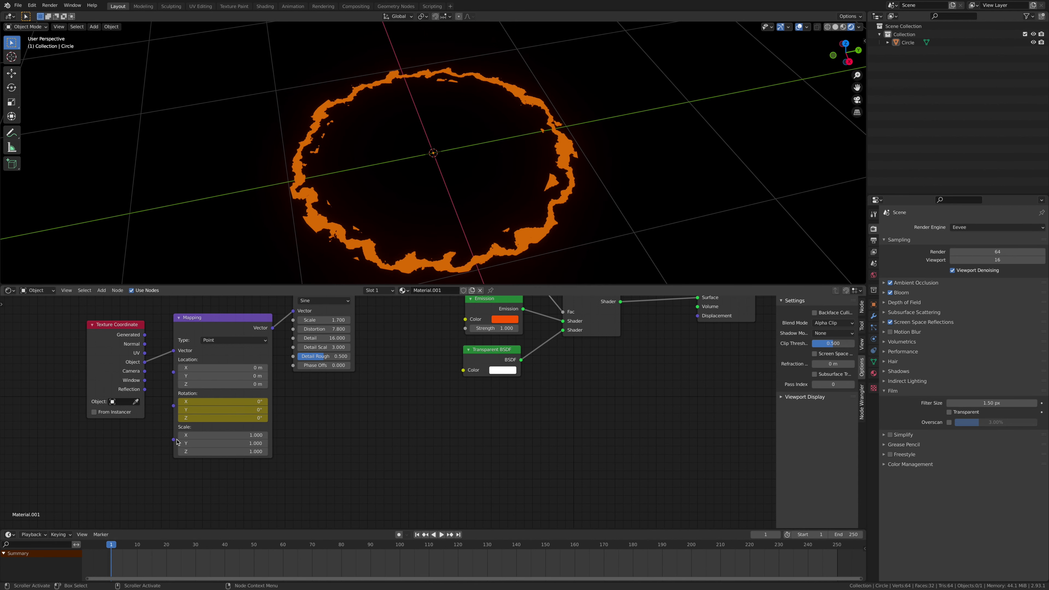
- At frame 250, keyframe the Mapping X and Z rotation at 720°, then preview the swirl
{"action": "left_click_drag", "start_coordinate": [111, 549], "coordinate": [837, 547]}
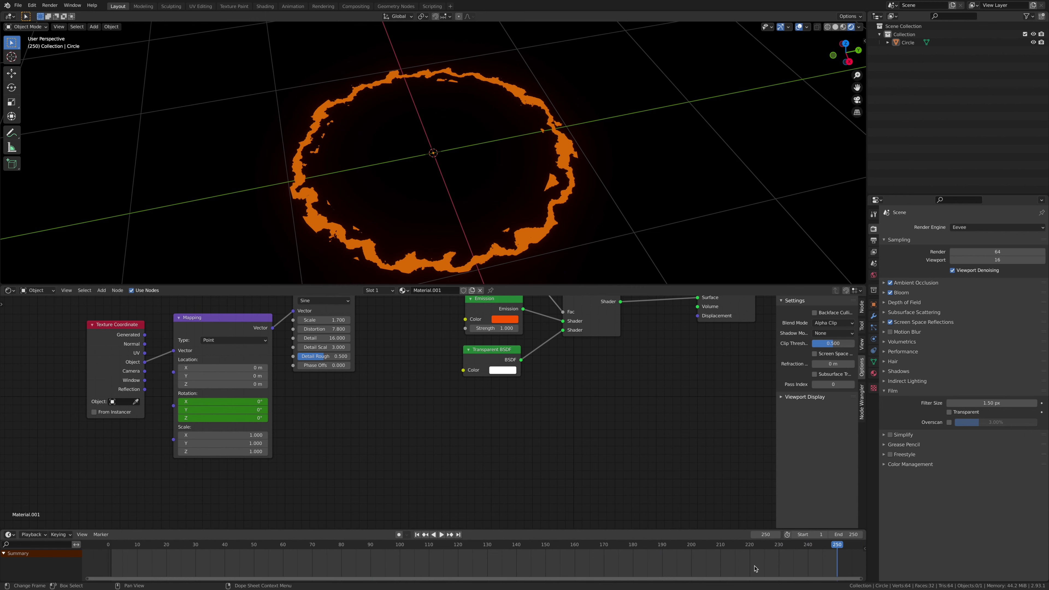
{"action": "left_click", "coordinate": [193, 417]}
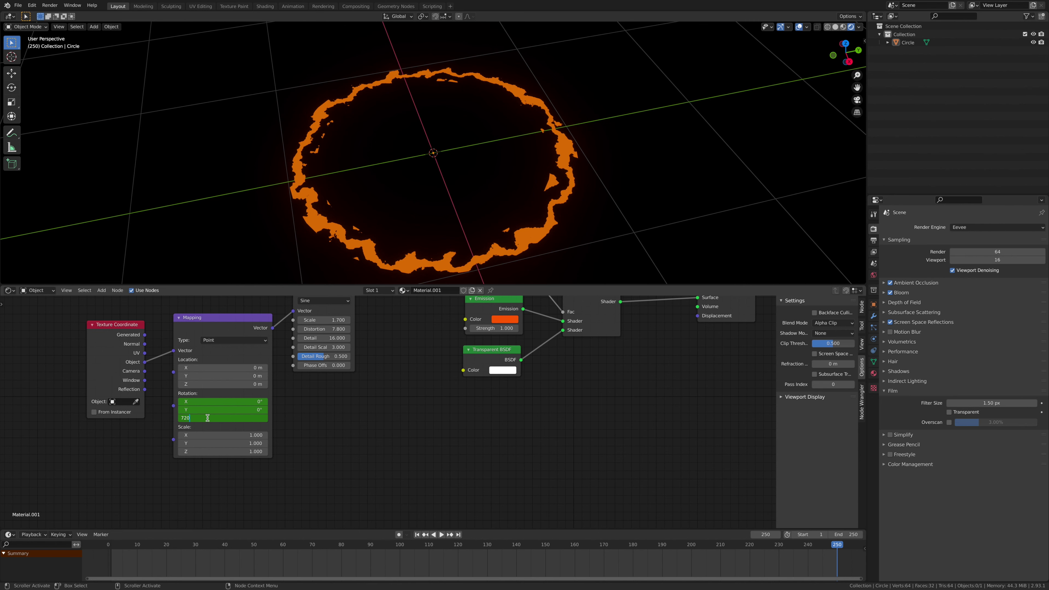
{"action": "key", "text": "Return"}
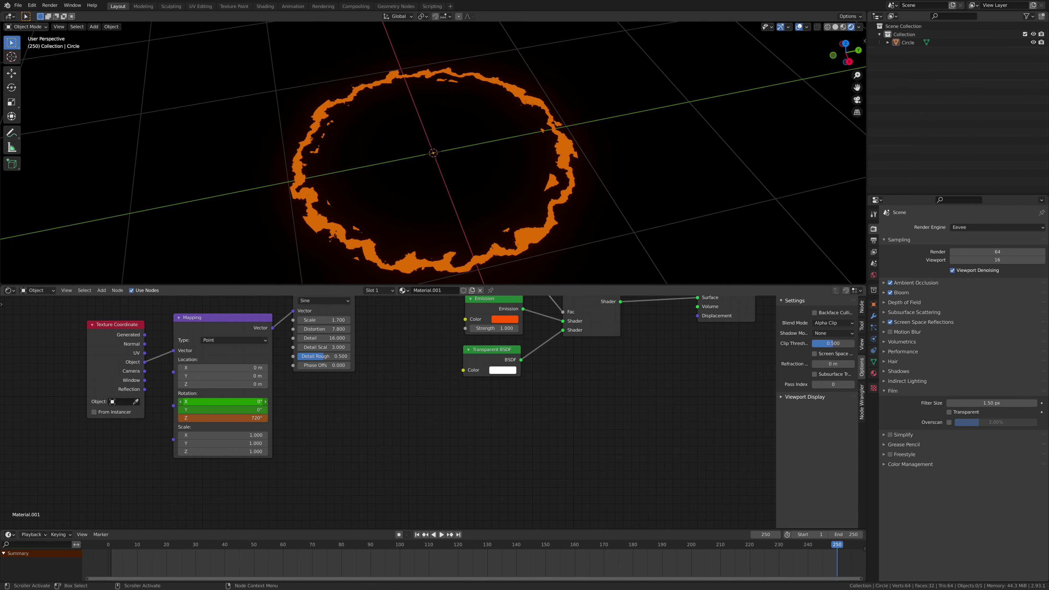
{"action": "left_click", "coordinate": [204, 403]}
{"action": "type", "text": "720"}
{"action": "key", "text": "Return"}
{"action": "key", "text": "i"}
{"action": "key", "text": "space"}
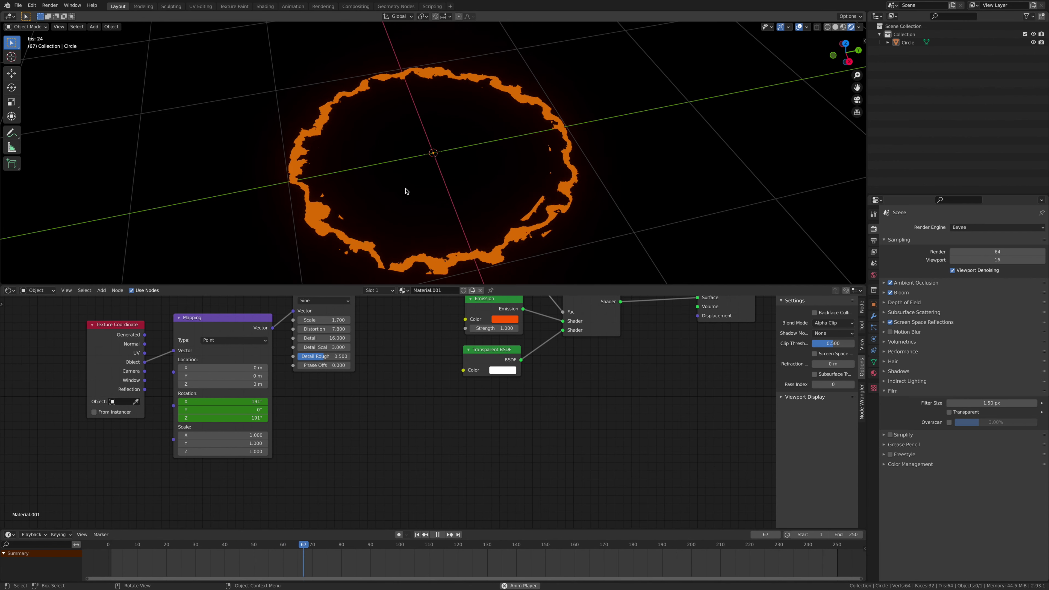
{"action": "key", "text": "space"}
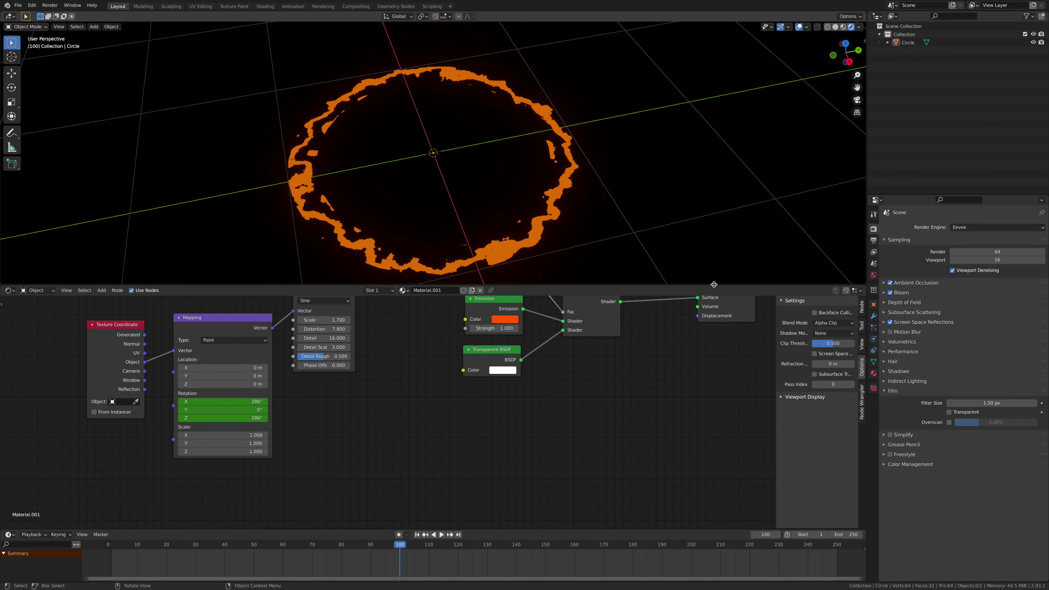
- Set the Emission strength to 30 and view the ring from the top
{"action": "left_click", "coordinate": [496, 332]}
{"action": "type", "text": "1.0"}
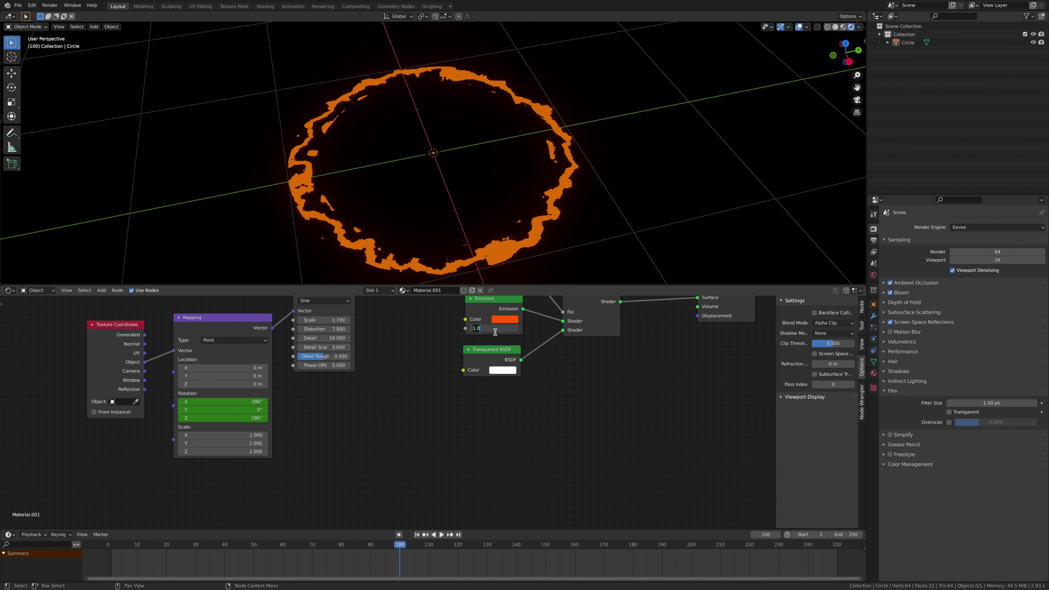
{"action": "key", "text": "Return"}
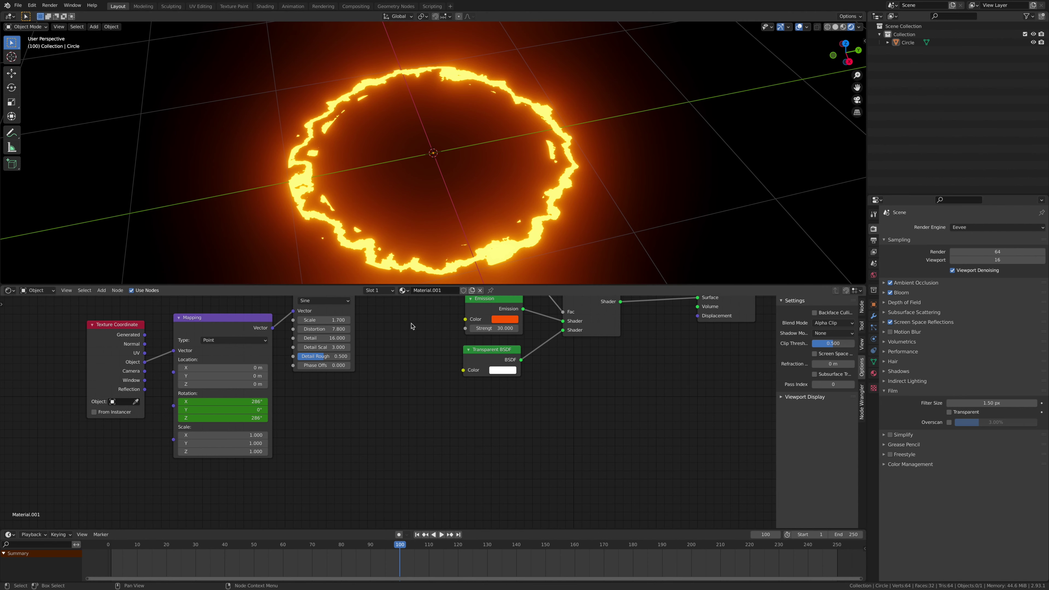
{"action": "left_click", "coordinate": [843, 44]}
{"action": "left_click", "coordinate": [850, 41]}
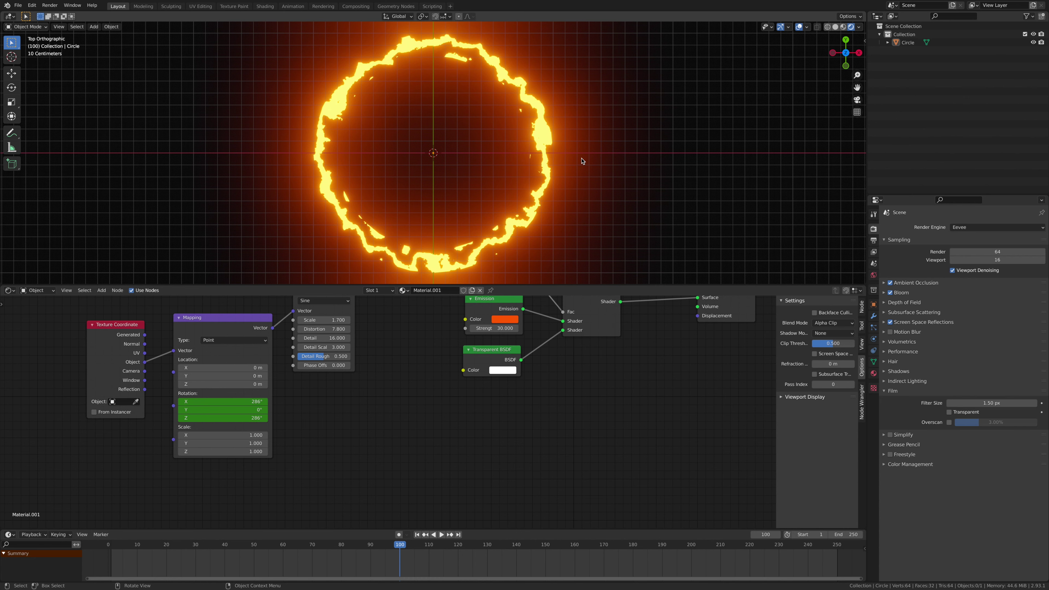
- Duplicate the ring as Circle.001 and scale the copy to about 0.865 inside the original
{"action": "left_click", "coordinate": [538, 143]}
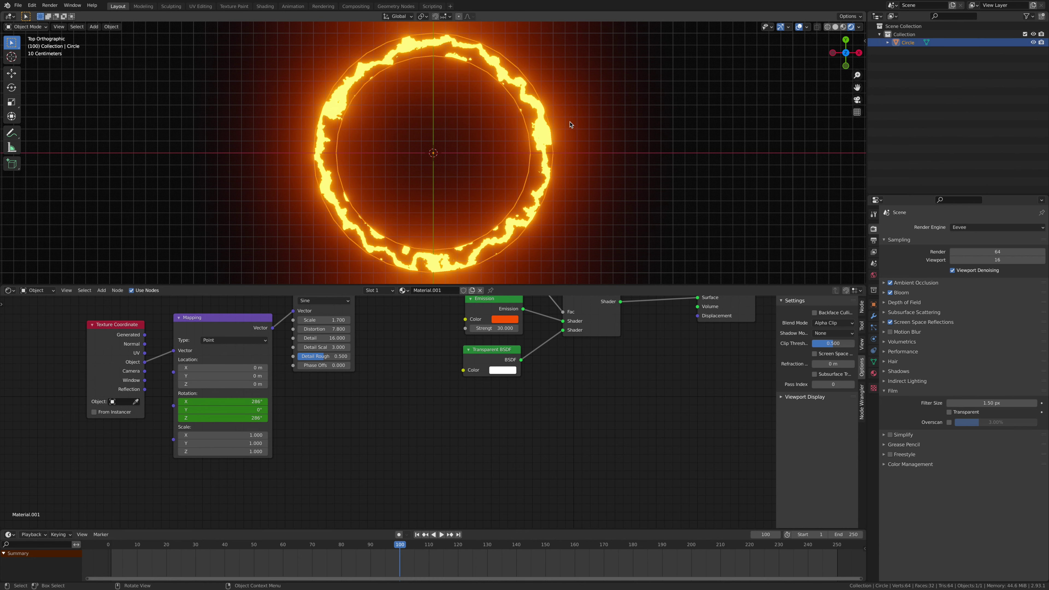
{"action": "key", "text": "shift+d"}
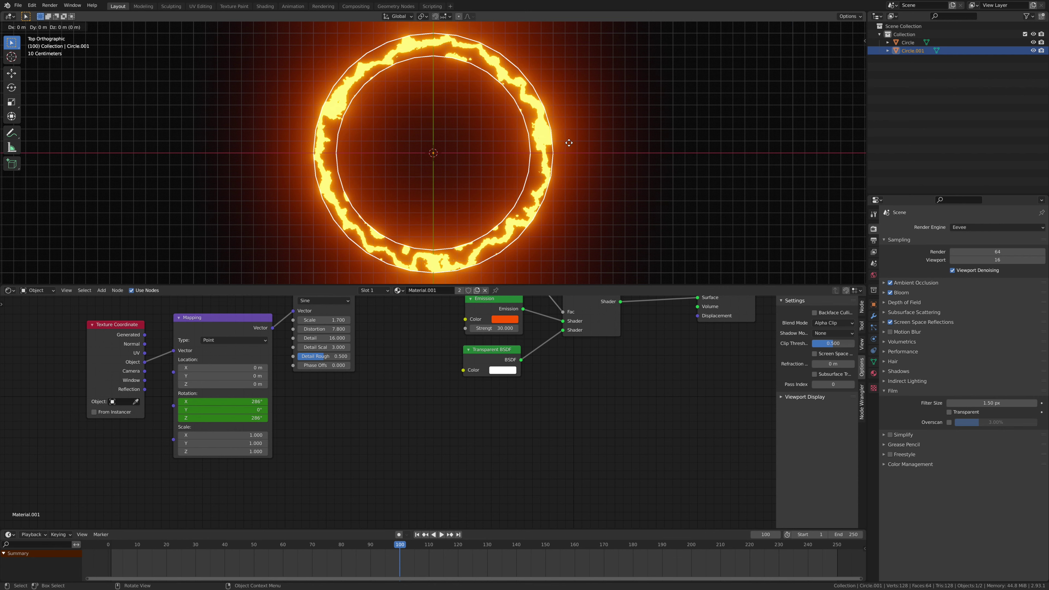
{"action": "key", "text": "s"}
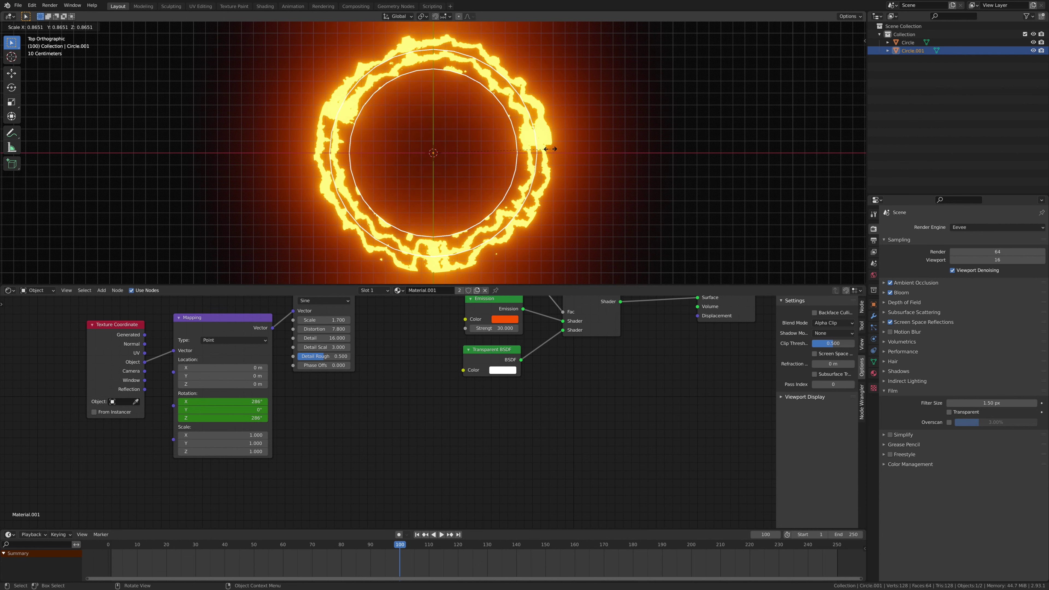
{"action": "left_click", "coordinate": [547, 155]}
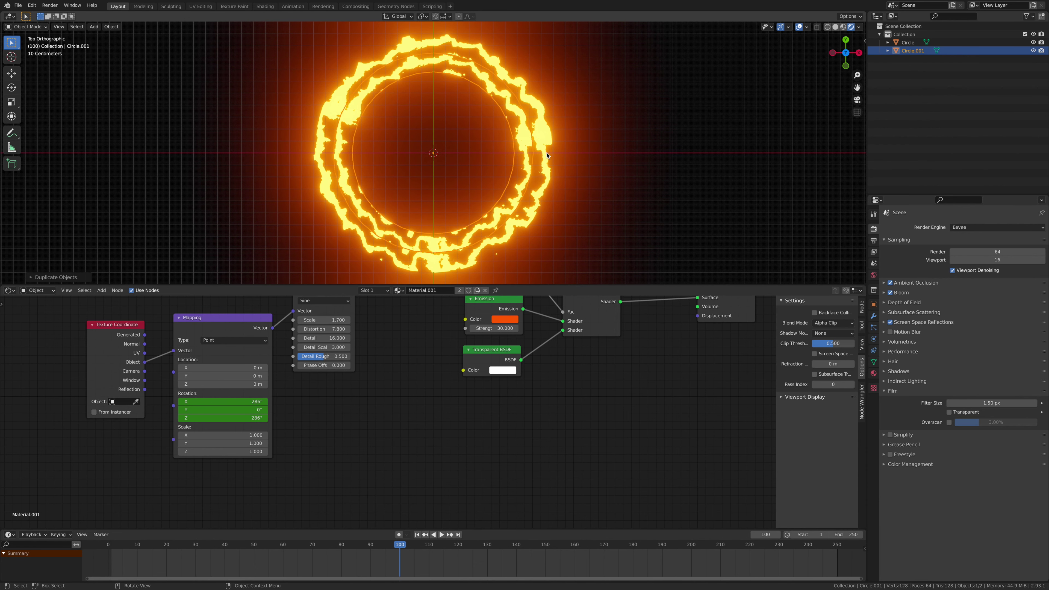
{"action": "scroll", "coordinate": [394, 359], "scroll_direction": "up", "scroll_amount": 4}
{"action": "scroll", "coordinate": [426, 344], "scroll_direction": "down", "scroll_amount": 2}
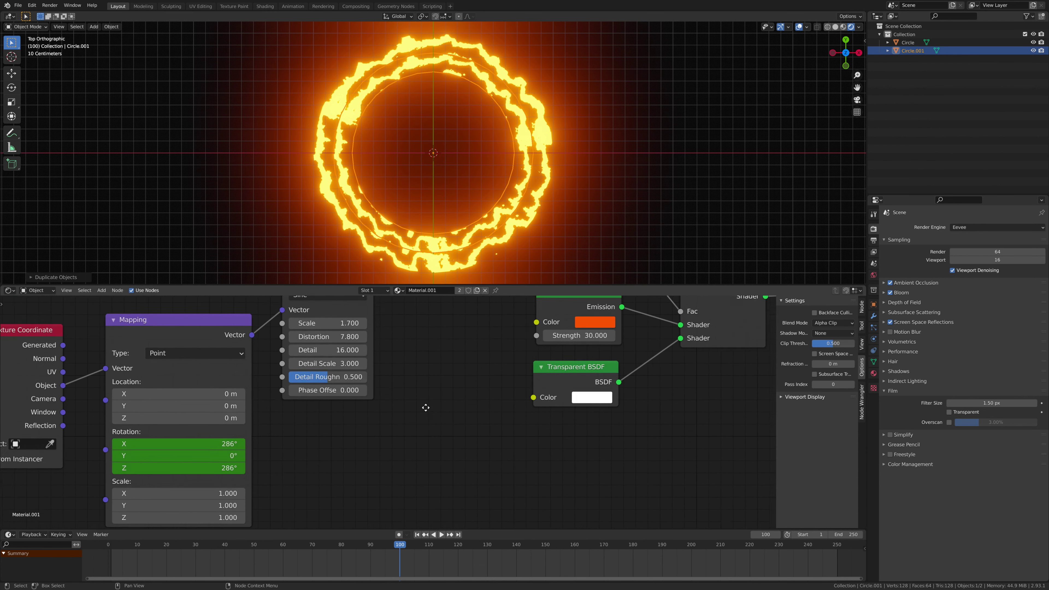
{"action": "key", "text": "space"}
- Stop playback at frame 1 and make the inner ring's material a single-user Material.002
{"action": "left_click", "coordinate": [113, 549]}
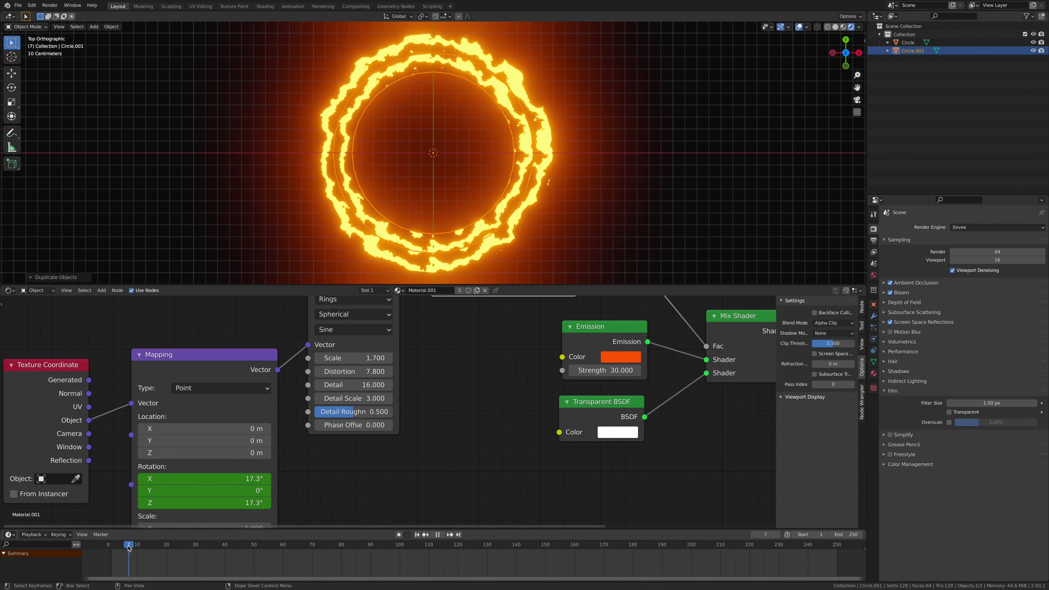
{"action": "key", "text": "space"}
{"action": "left_click", "coordinate": [111, 548]}
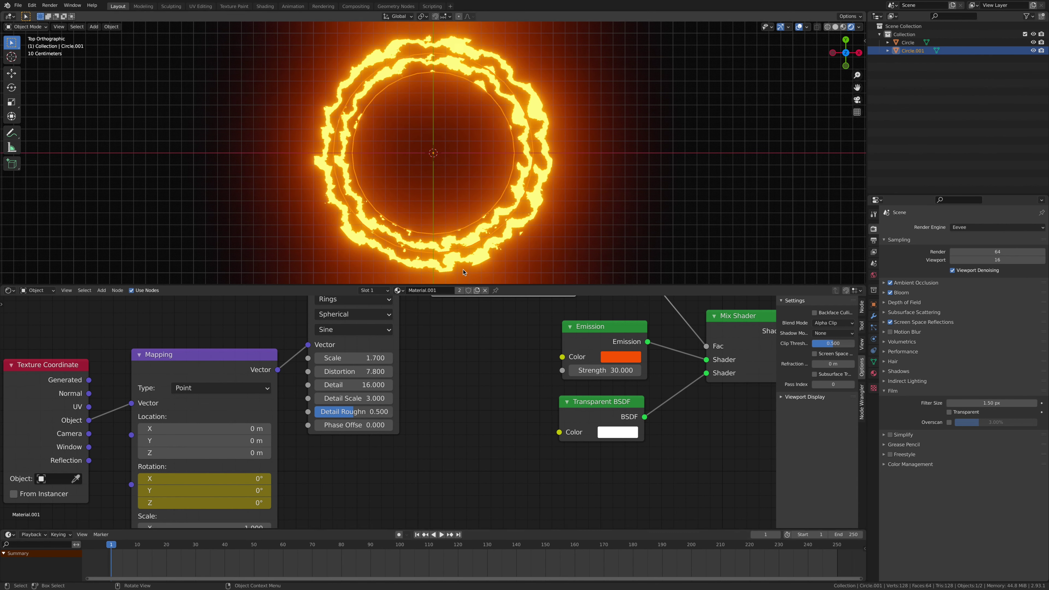
{"action": "left_click", "coordinate": [477, 290]}
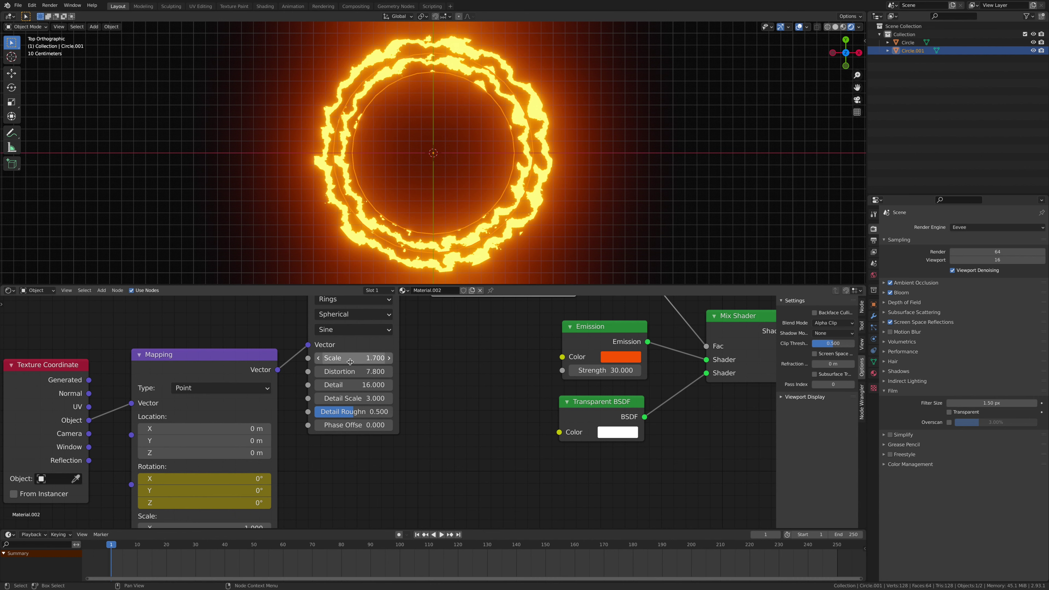
- Set the Wave Texture Scale to -7 and Distortion to 6
{"action": "left_click_drag", "start_coordinate": [350, 362], "coordinate": [328, 362]}
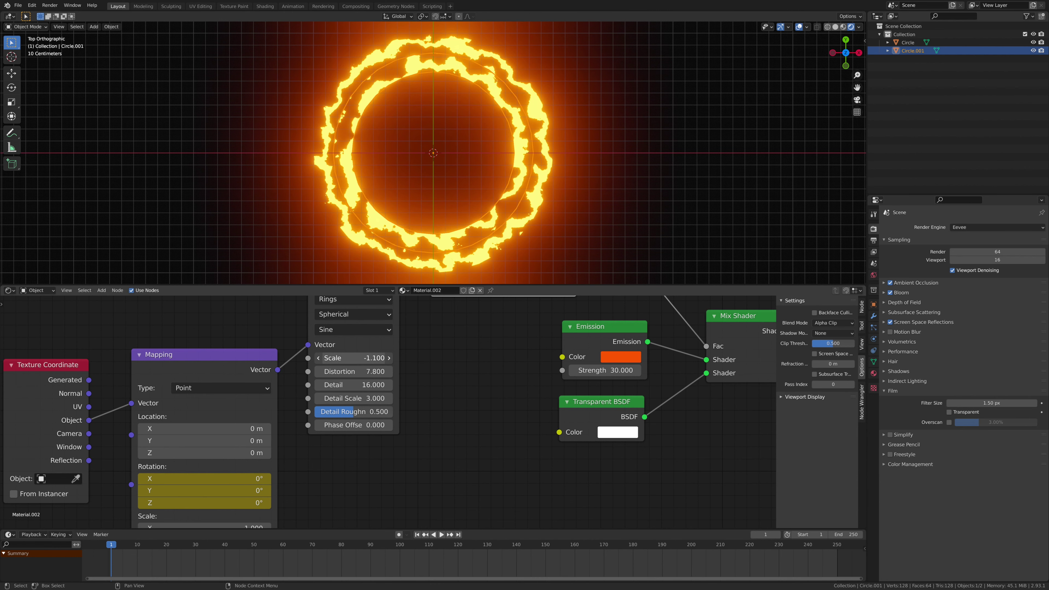
{"action": "left_click", "coordinate": [351, 361]}
{"action": "type", "text": "-2.3"}
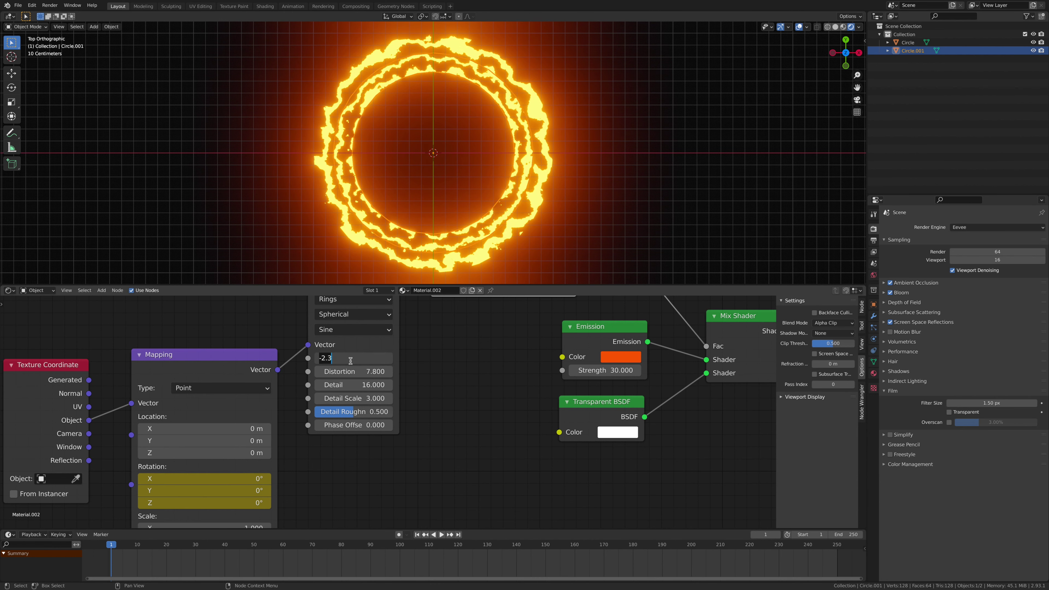
{"action": "key", "text": "BackSpace"}
{"action": "key", "text": "BackSpace"}
{"action": "key", "text": "BackSpace"}
{"action": "key", "text": "BackSpace"}
{"action": "type", "text": "-7"}
{"action": "key", "text": "Return"}
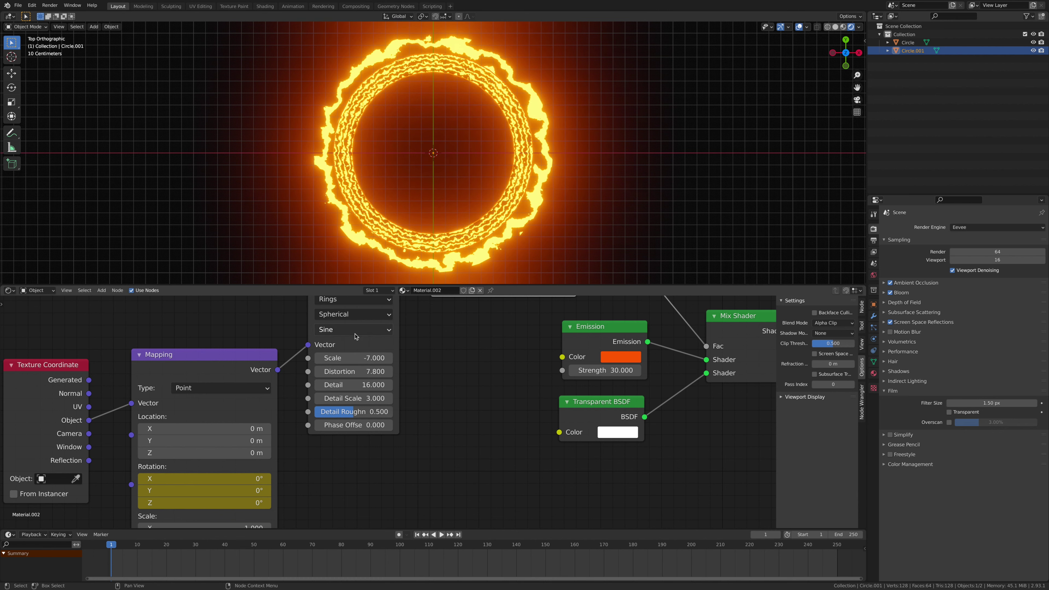
{"action": "left_click", "coordinate": [354, 372]}
{"action": "key", "text": "BackSpace"}
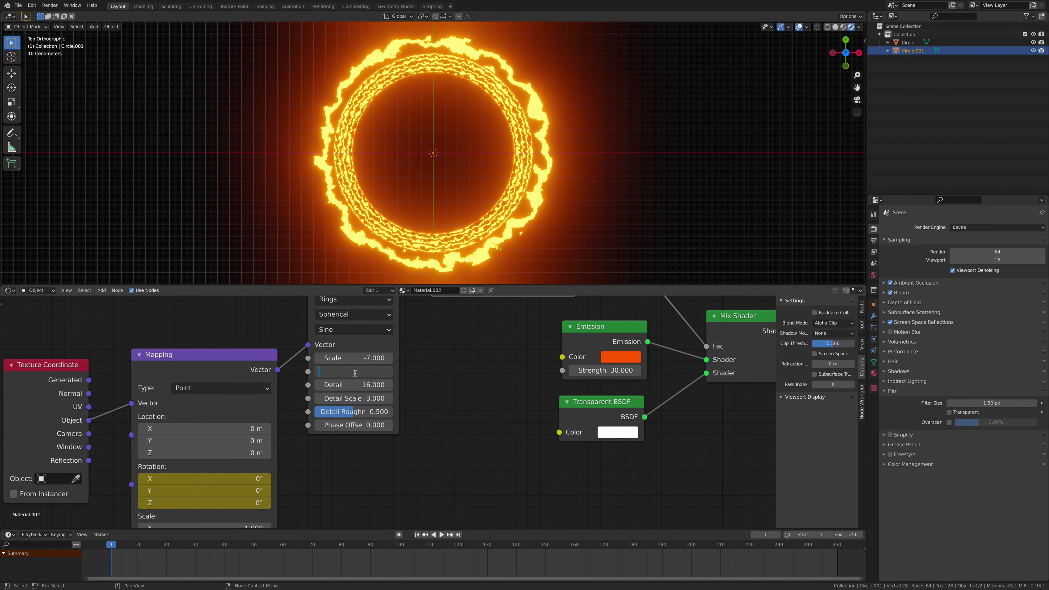
{"action": "type", "text": "6"}
{"action": "key", "text": "Return"}
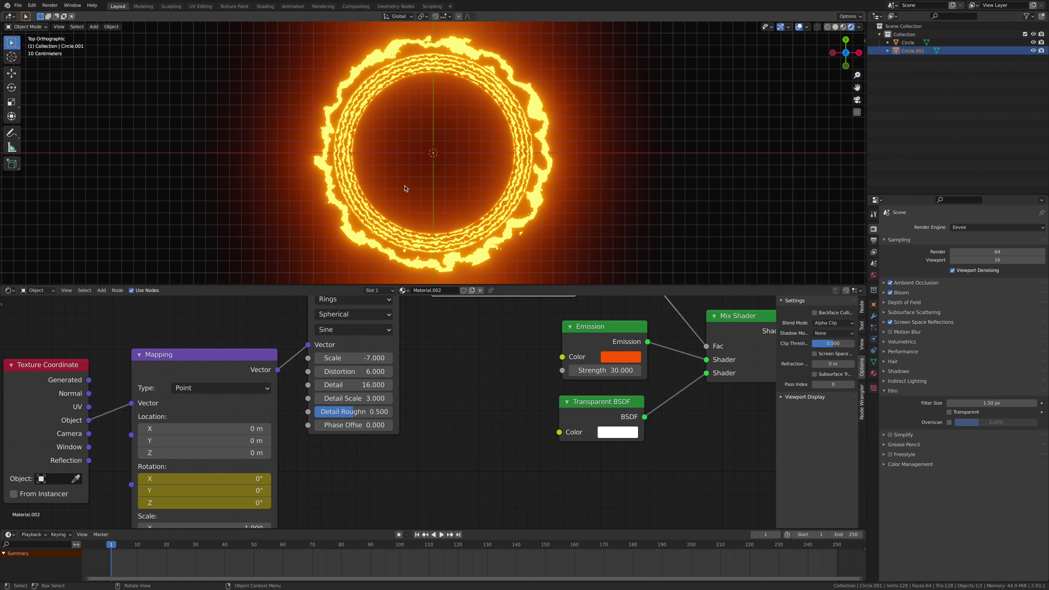
- Scale Circle.001's mesh to 1.135 in Edit Mode, apply the object scale, and deselect
{"action": "key", "text": "Tab"}
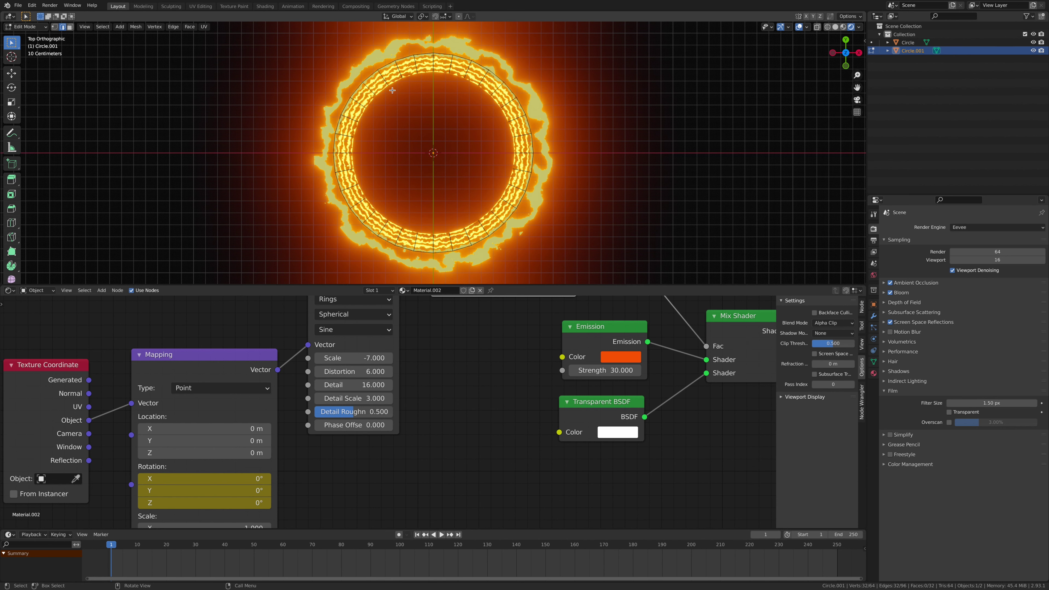
{"action": "key", "text": "s"}
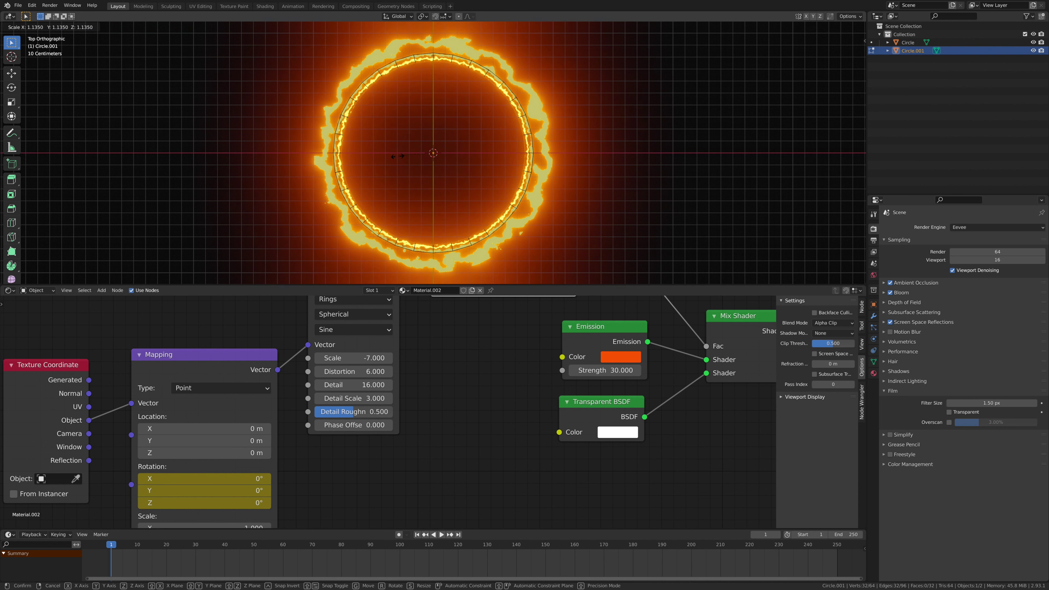
{"action": "left_click", "coordinate": [397, 156]}
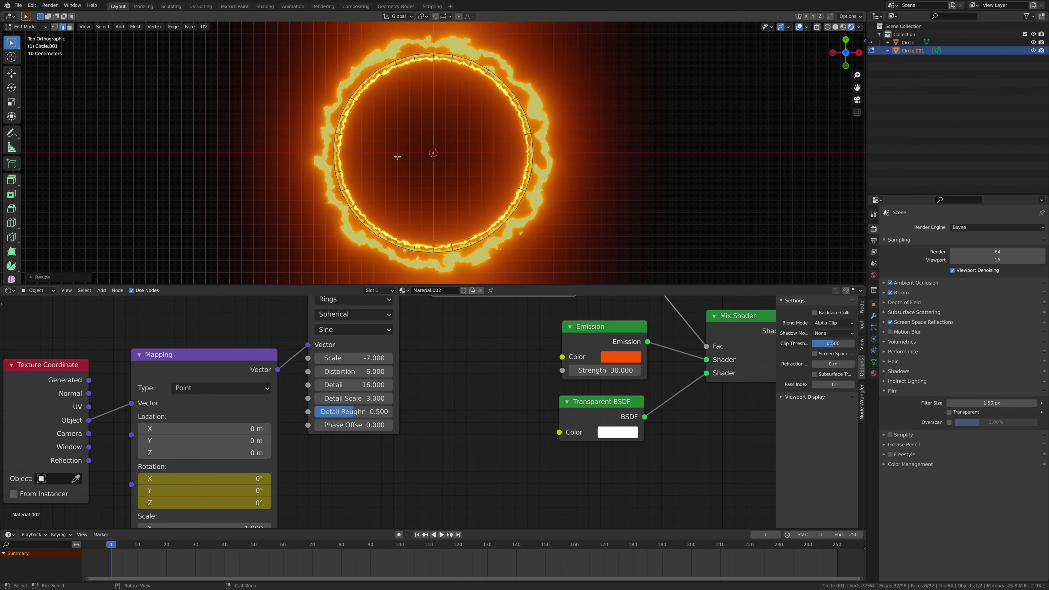
{"action": "key", "text": "Tab"}
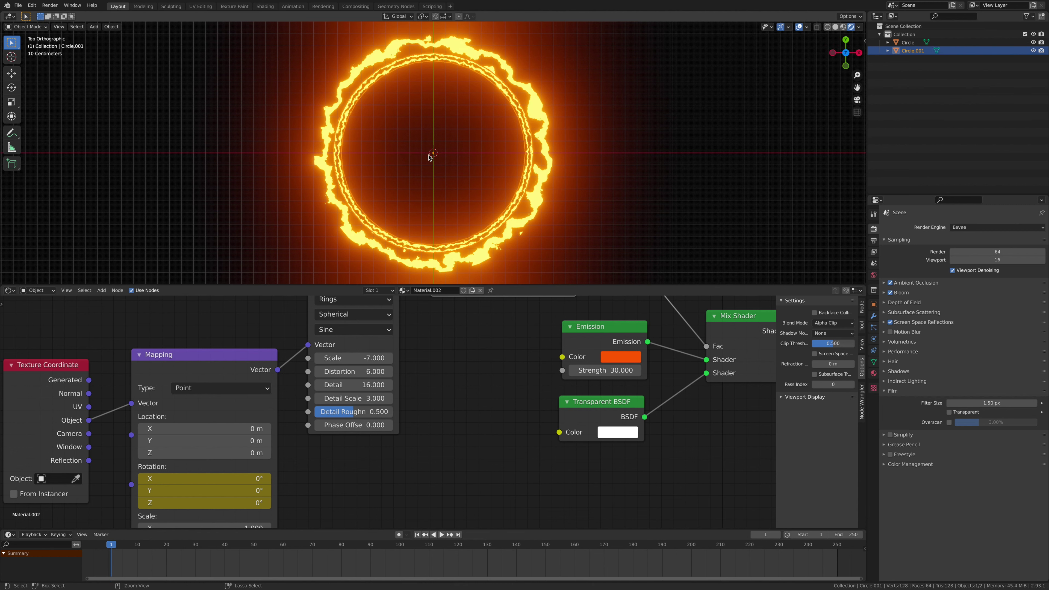
{"action": "key", "text": "ctrl+a"}
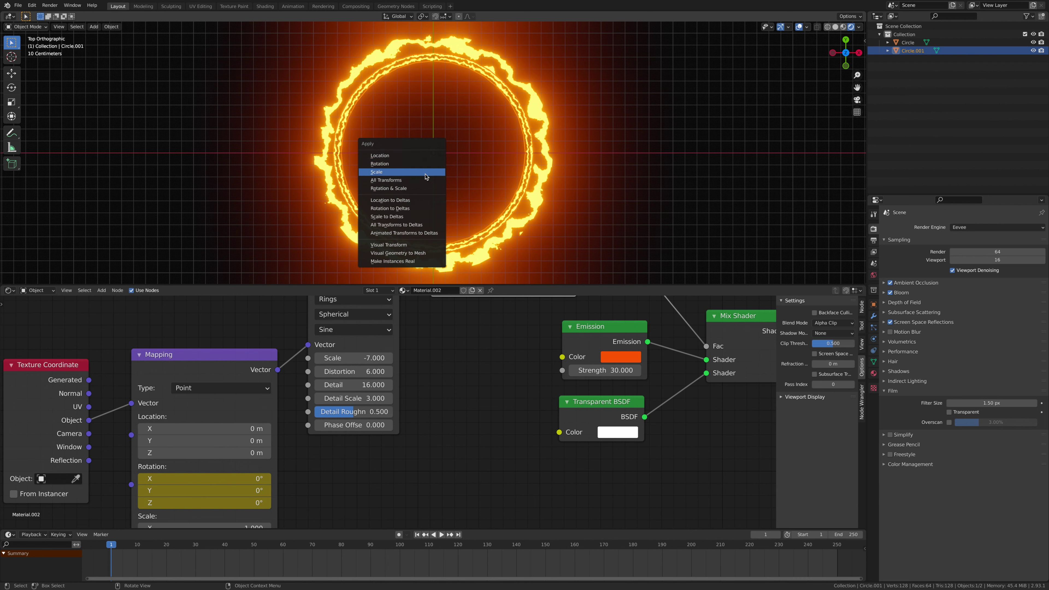
{"action": "left_click", "coordinate": [425, 173]}
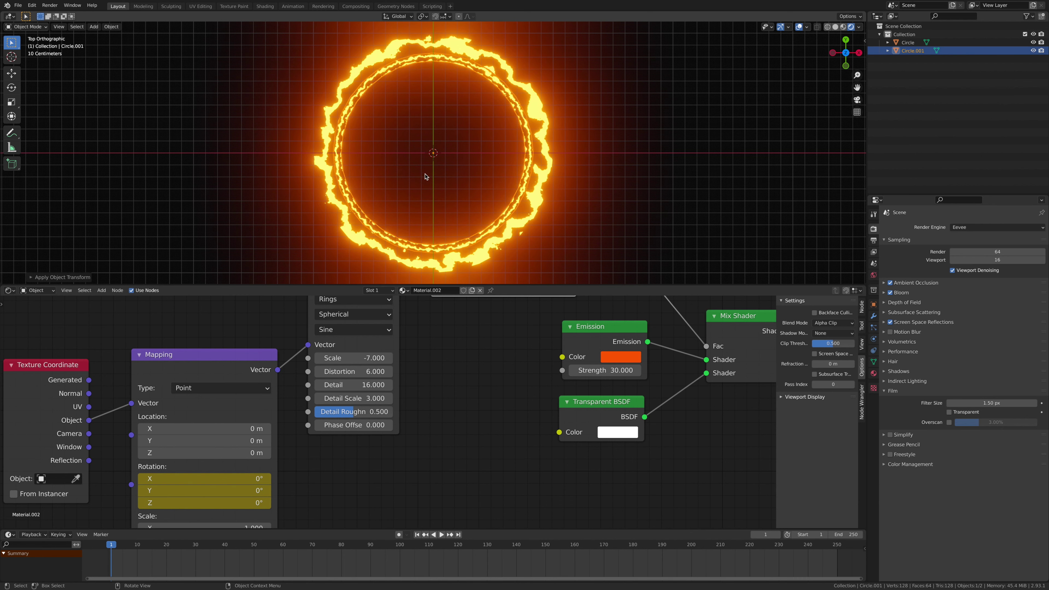
{"action": "left_click", "coordinate": [641, 122]}
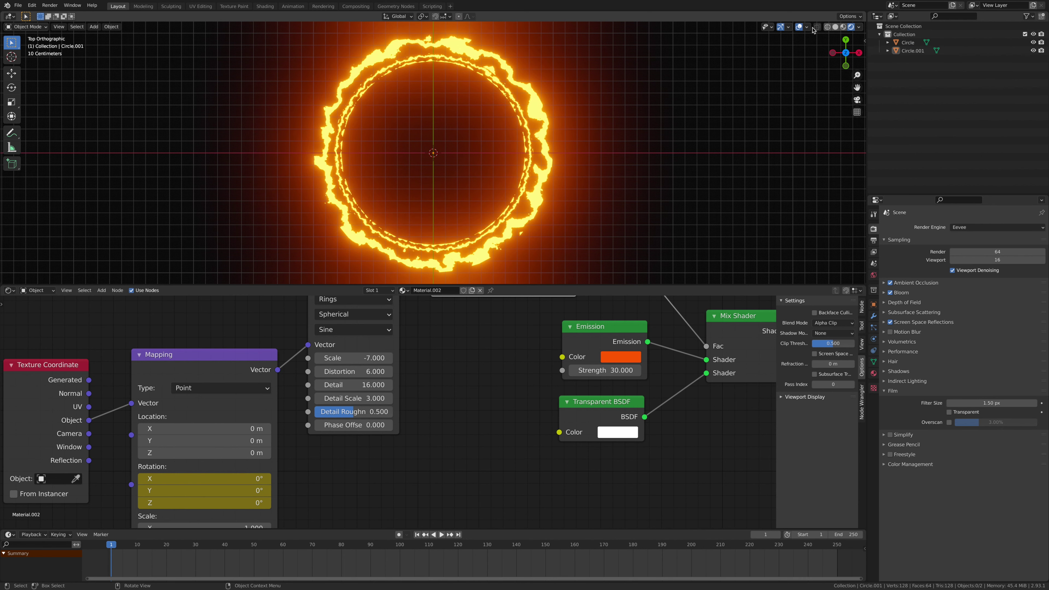
{"action": "key", "text": "space"}
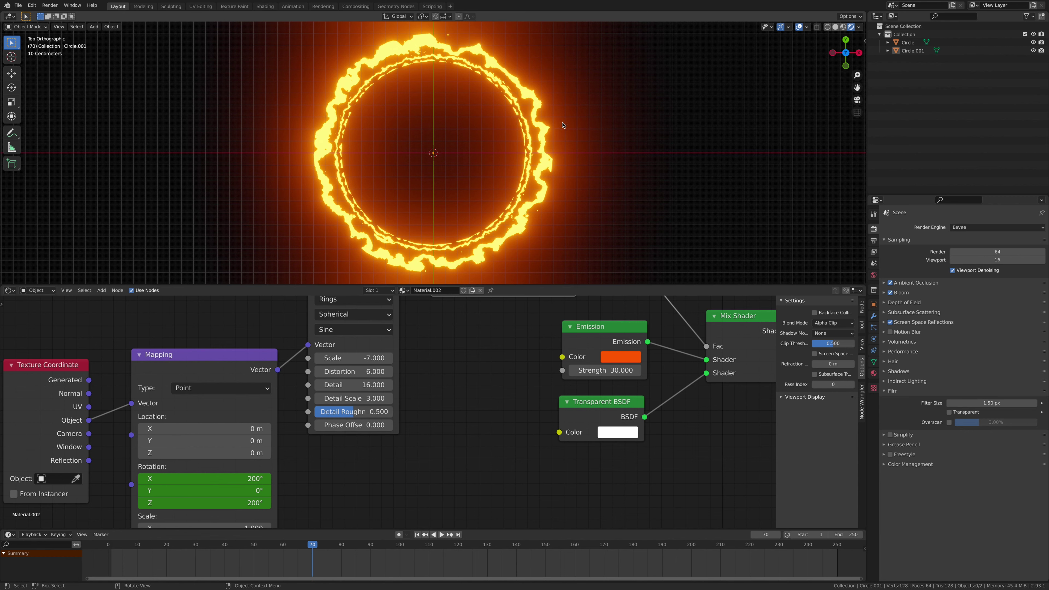
{"action": "left_click", "coordinate": [523, 129]}
{"action": "key", "text": "s"}
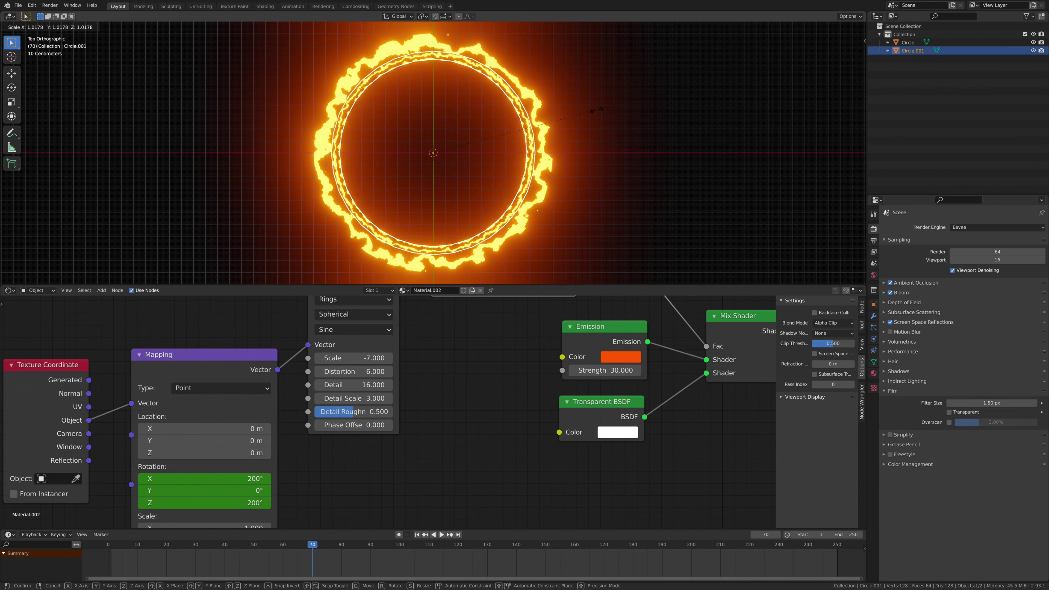
{"action": "key", "text": "Escape"}
{"action": "key", "text": "alt+a"}
{"action": "key", "text": "space"}
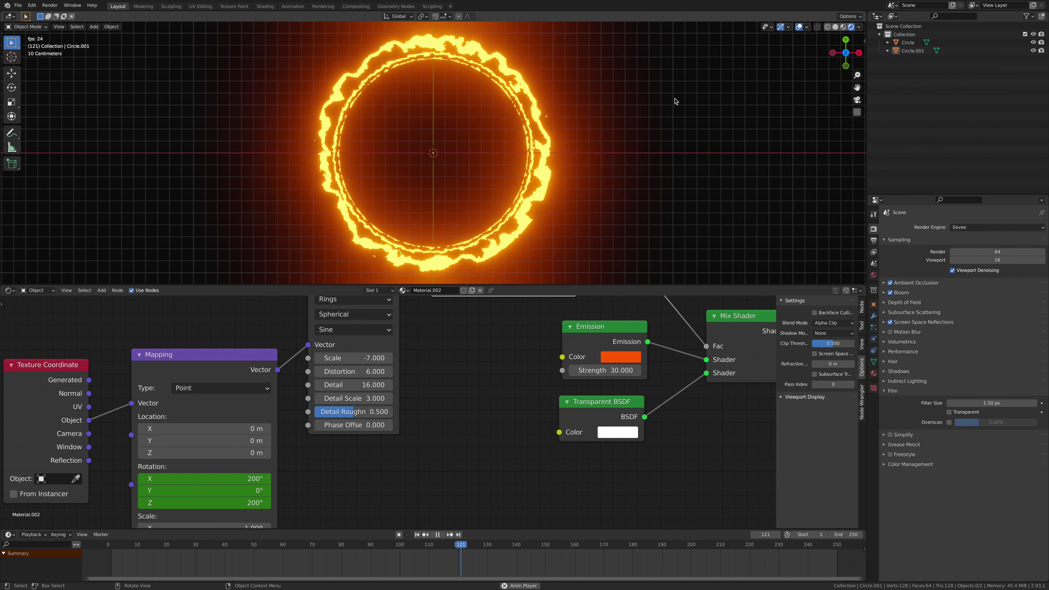
{"action": "key", "text": "space"}
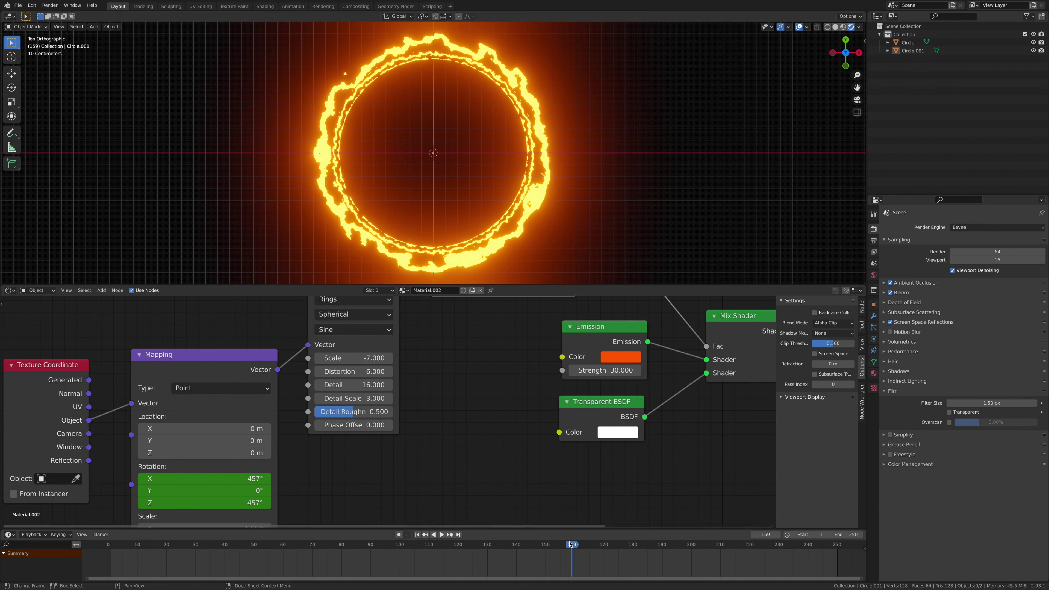
{"action": "left_click_drag", "start_coordinate": [571, 546], "coordinate": [112, 542]}
- Duplicate the outer ring and shrink the copy to about 0.48 at the centre, testing a higher wave Scale
{"action": "left_click", "coordinate": [542, 112]}
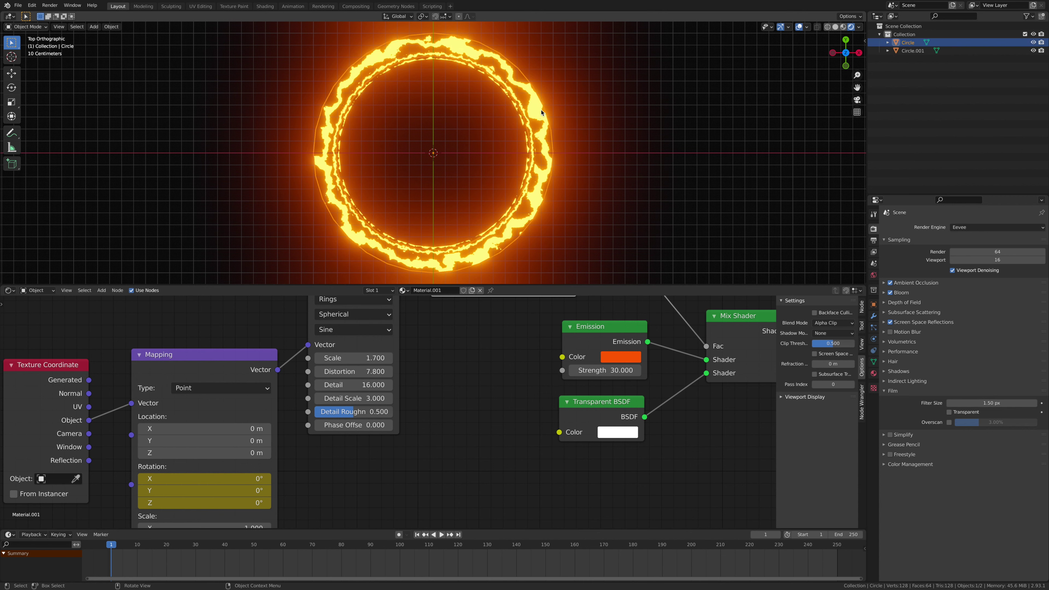
{"action": "key", "text": "shift+d"}
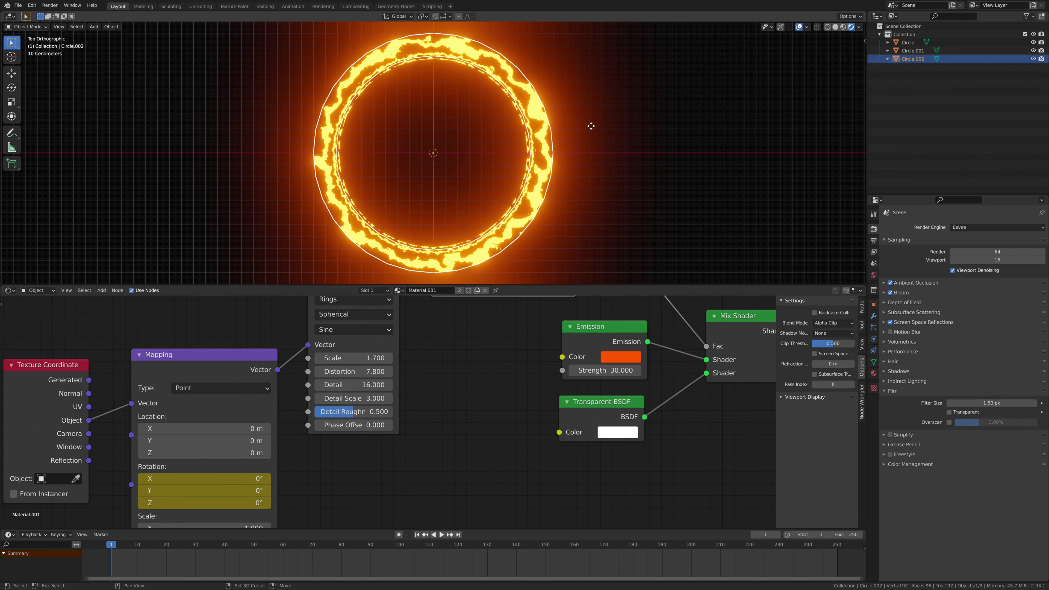
{"action": "key", "text": "Escape"}
{"action": "key", "text": "s"}
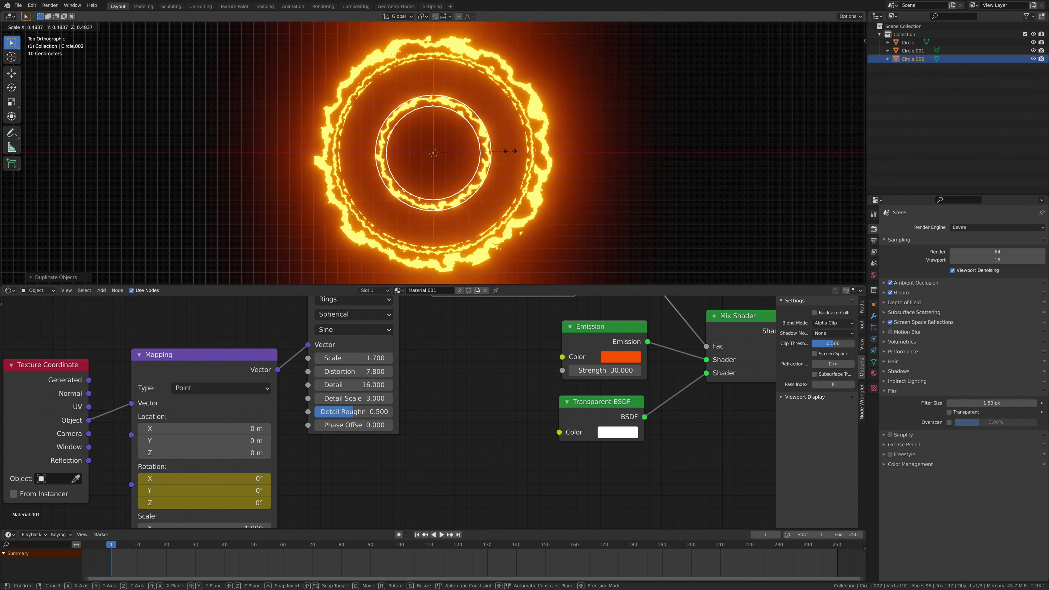
{"action": "left_click", "coordinate": [506, 152]}
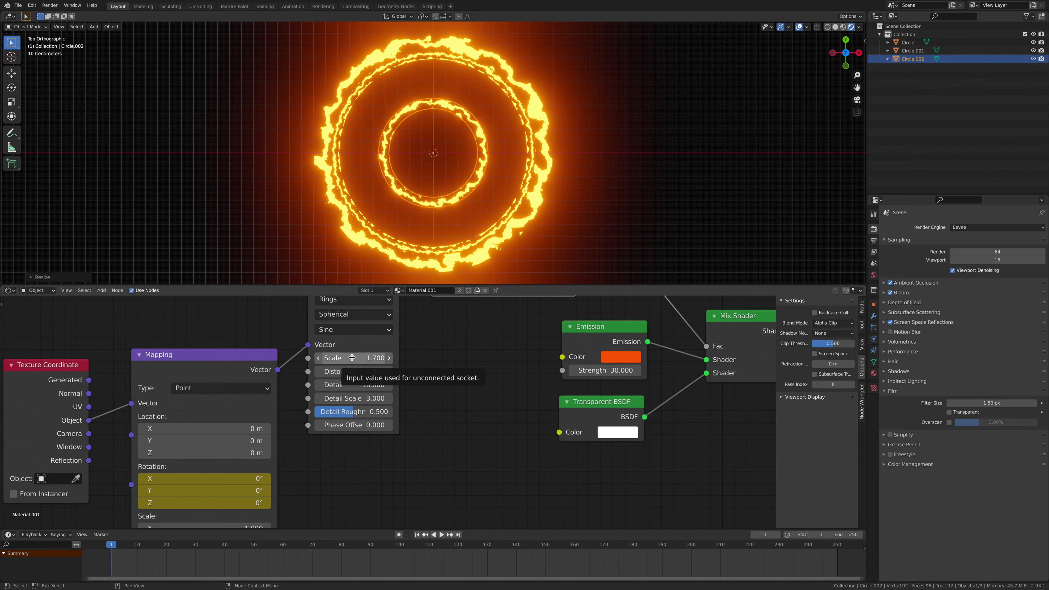
{"action": "left_click_drag", "start_coordinate": [351, 358], "coordinate": [374, 358]}
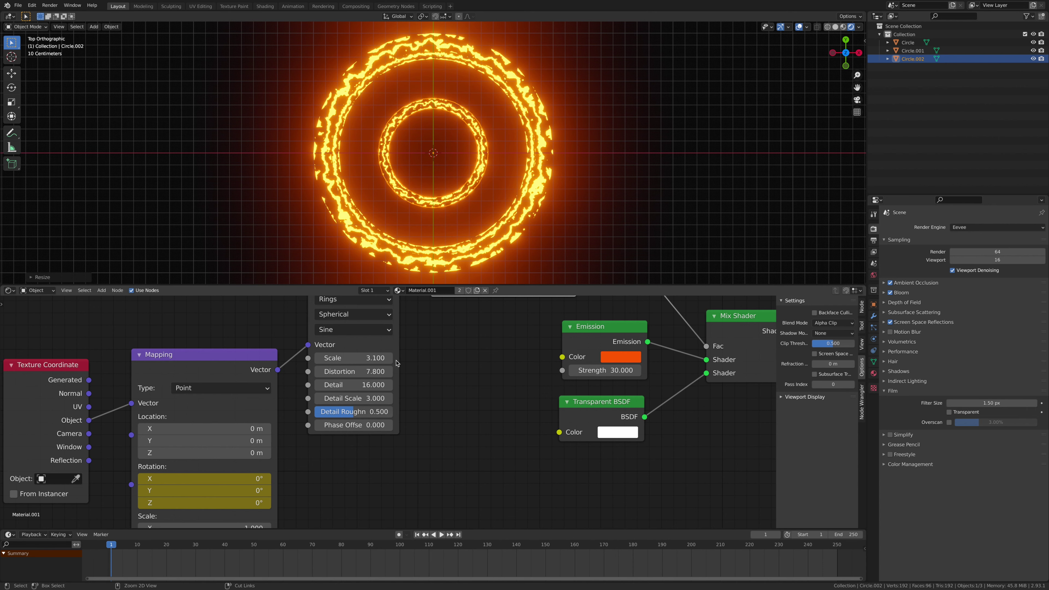
{"action": "key", "text": "ctrl+z"}
- Make the centre ring's material single-user and set its Wave Texture Scale to 1.100
{"action": "left_click", "coordinate": [477, 291]}
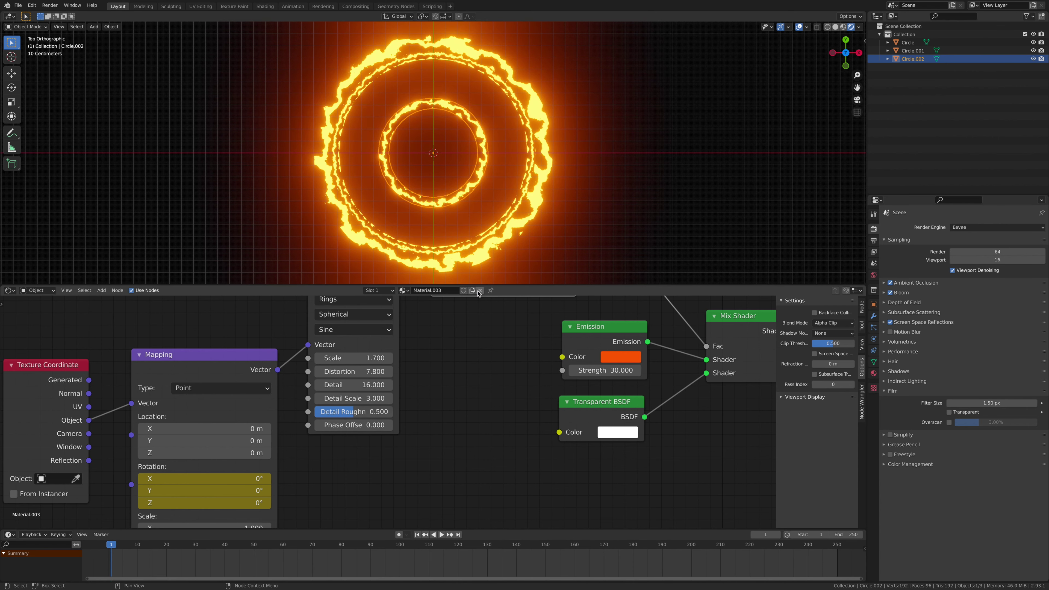
{"action": "left_click_drag", "start_coordinate": [355, 358], "coordinate": [305, 358]}
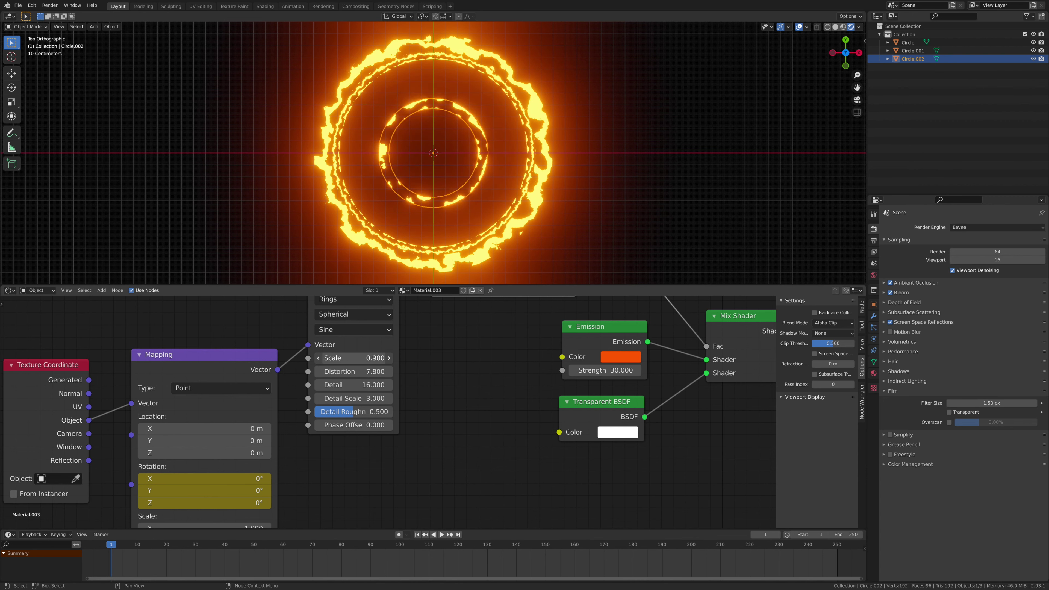
{"action": "left_click_drag", "start_coordinate": [306, 358], "coordinate": [334, 358]}
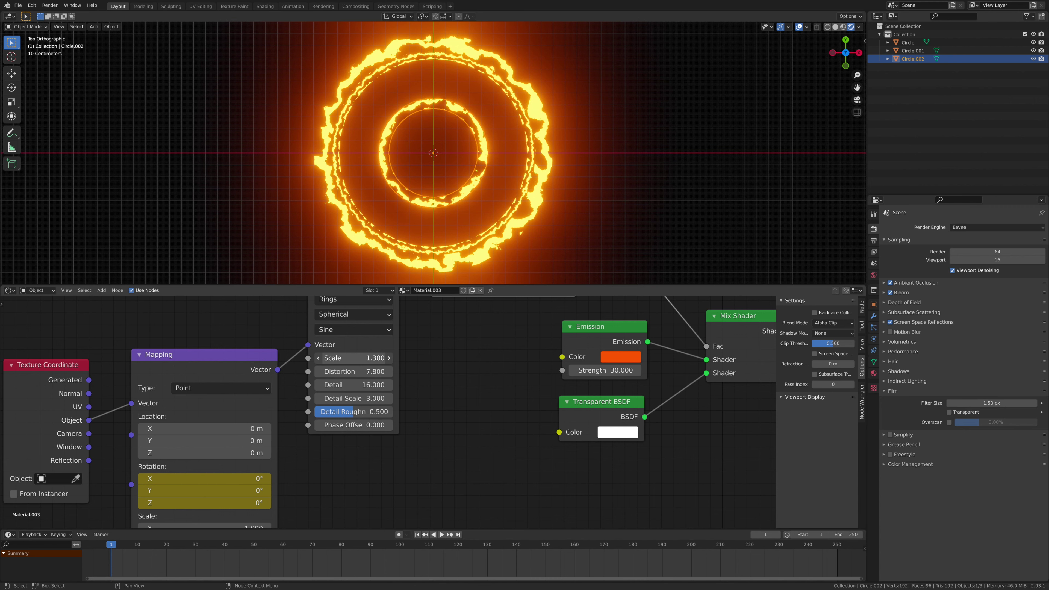
{"action": "left_click", "coordinate": [320, 359]}
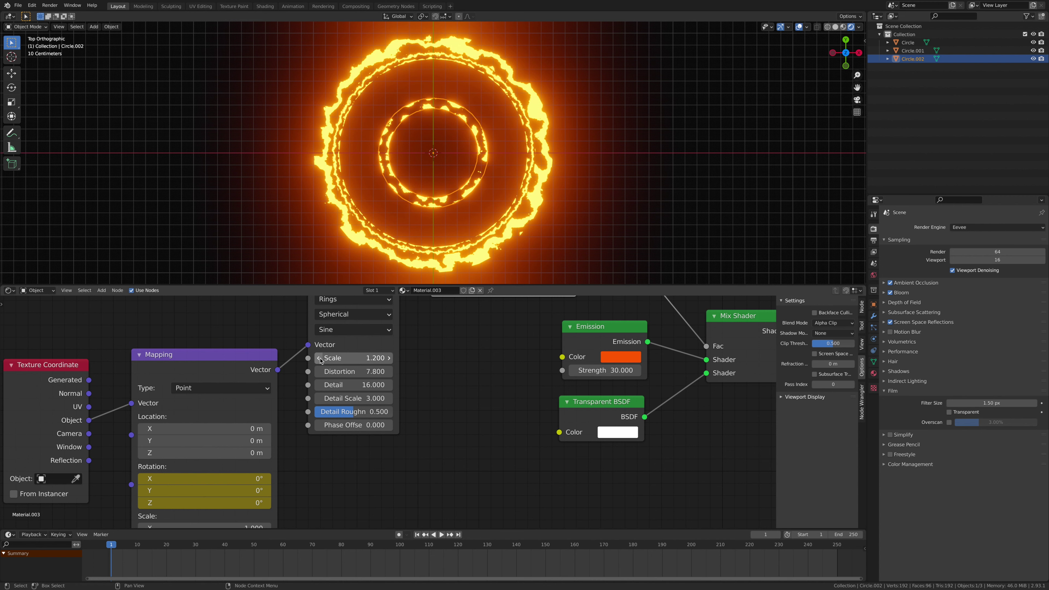
{"action": "left_click", "coordinate": [320, 358]}
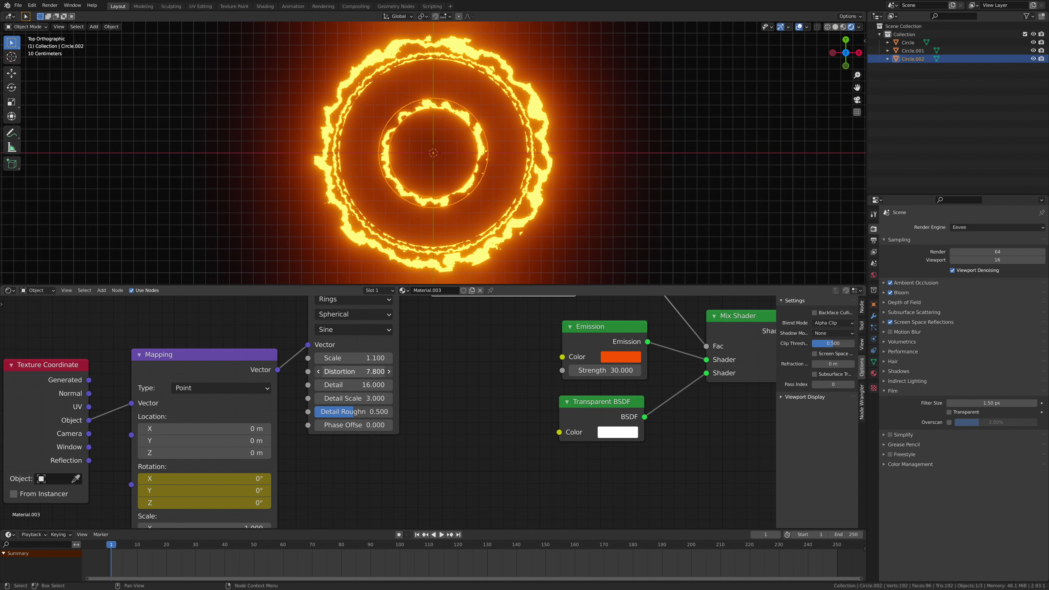
- Raise the Wave Distortion to 16.600, deselect the ring, and play the animation
{"action": "left_click_drag", "start_coordinate": [351, 371], "coordinate": [425, 372]}
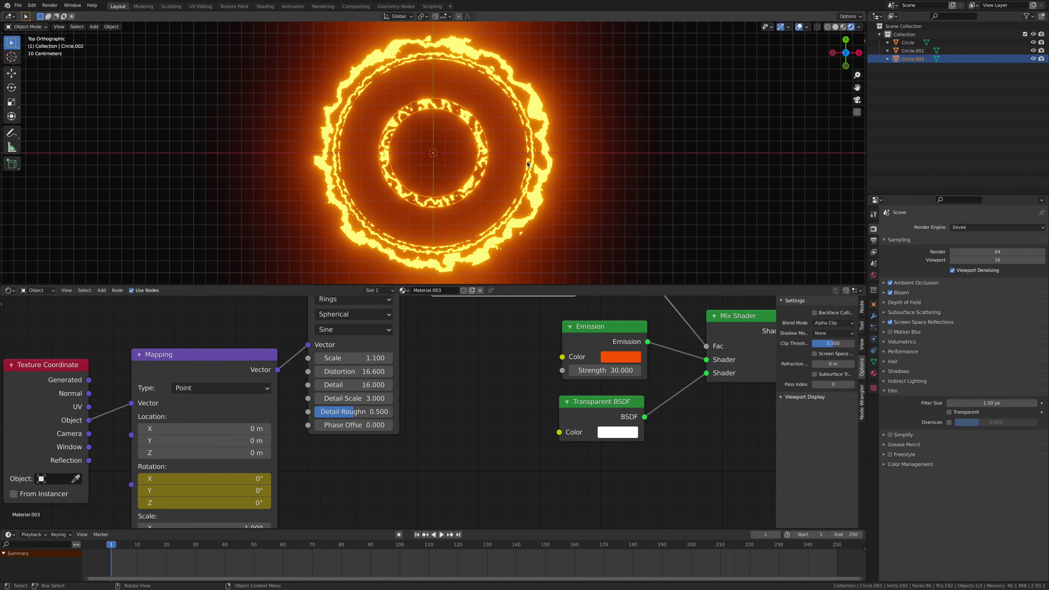
{"action": "left_click", "coordinate": [653, 153]}
{"action": "key", "text": "space"}
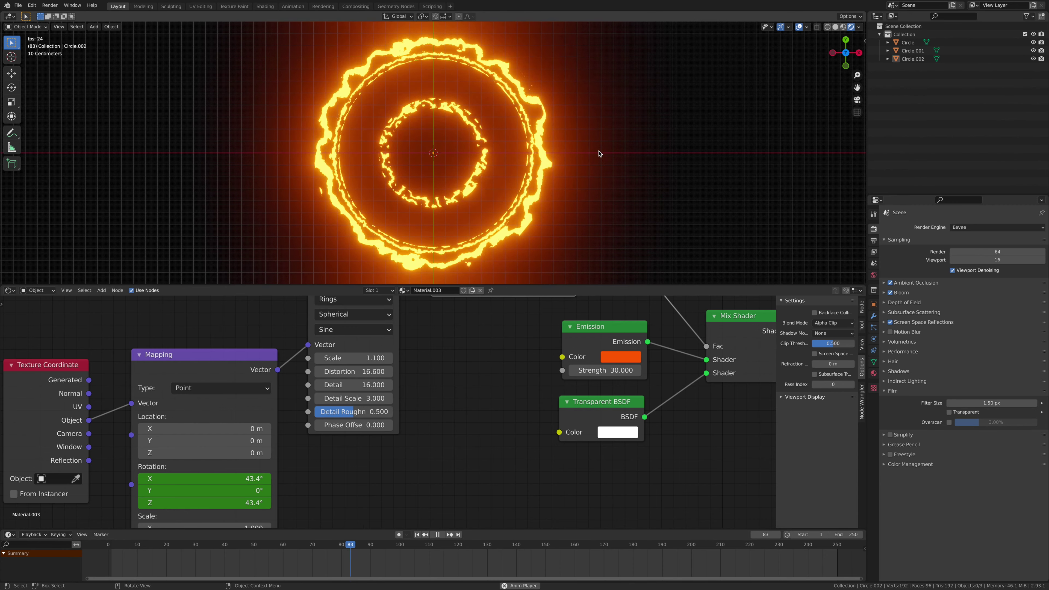
{"action": "key", "text": "space"}
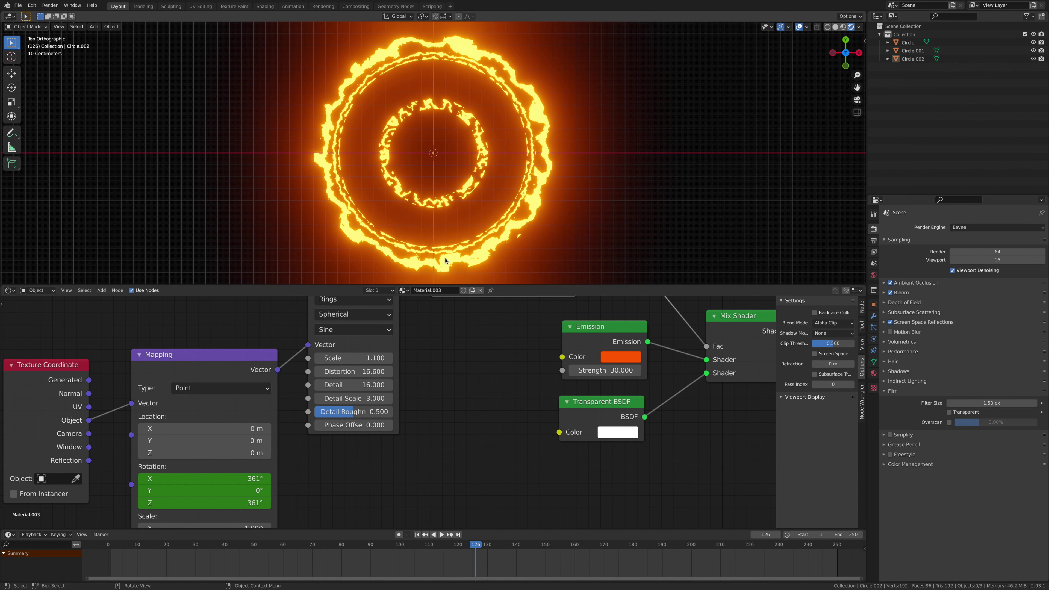
{"action": "key", "text": "space"}
{"action": "left_click", "coordinate": [108, 558]}
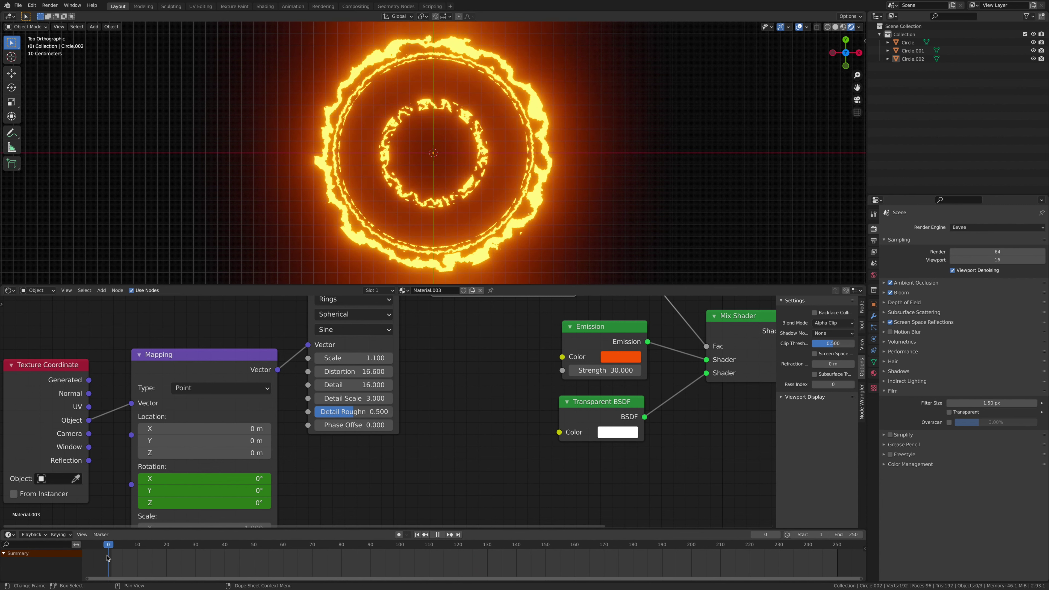
{"action": "left_click_drag", "start_coordinate": [108, 558], "coordinate": [112, 556]}
{"action": "key", "text": "space"}
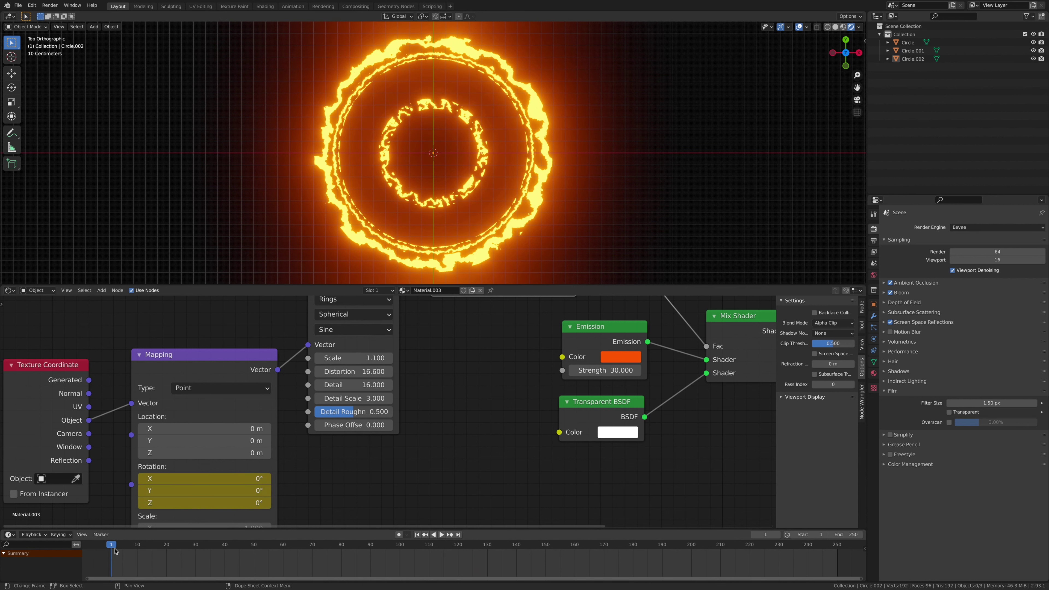
{"action": "left_click", "coordinate": [472, 173]}
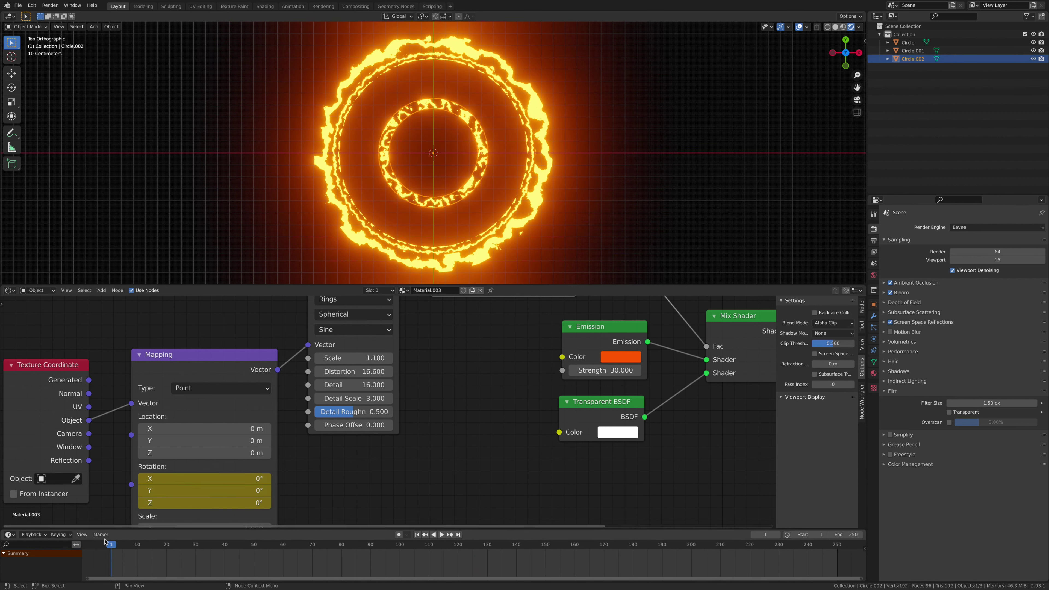
{"action": "key", "text": "shift+ctrl+space"}
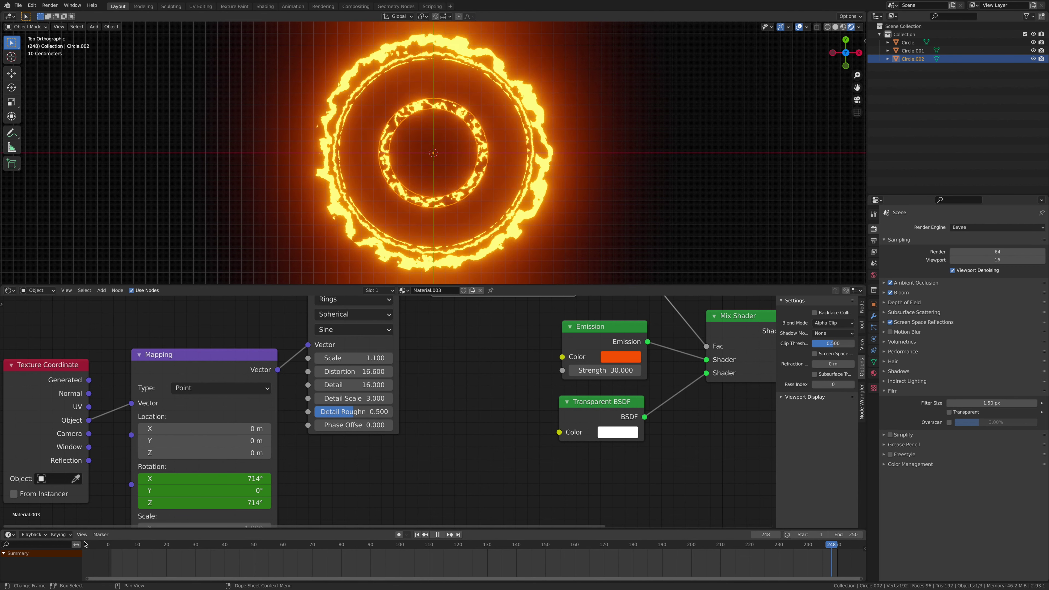
{"action": "key", "text": "space"}
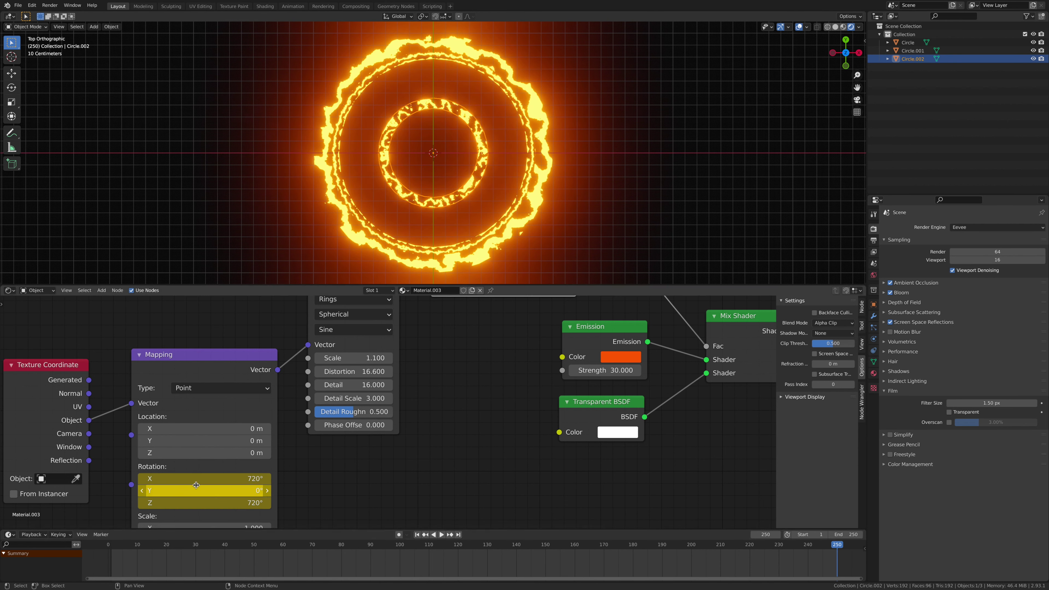
{"action": "left_click", "coordinate": [200, 476]}
- At frame 250, keyframe the Mapping X and Z rotation at -1080° and play the animation
{"action": "key", "text": "BackSpace"}
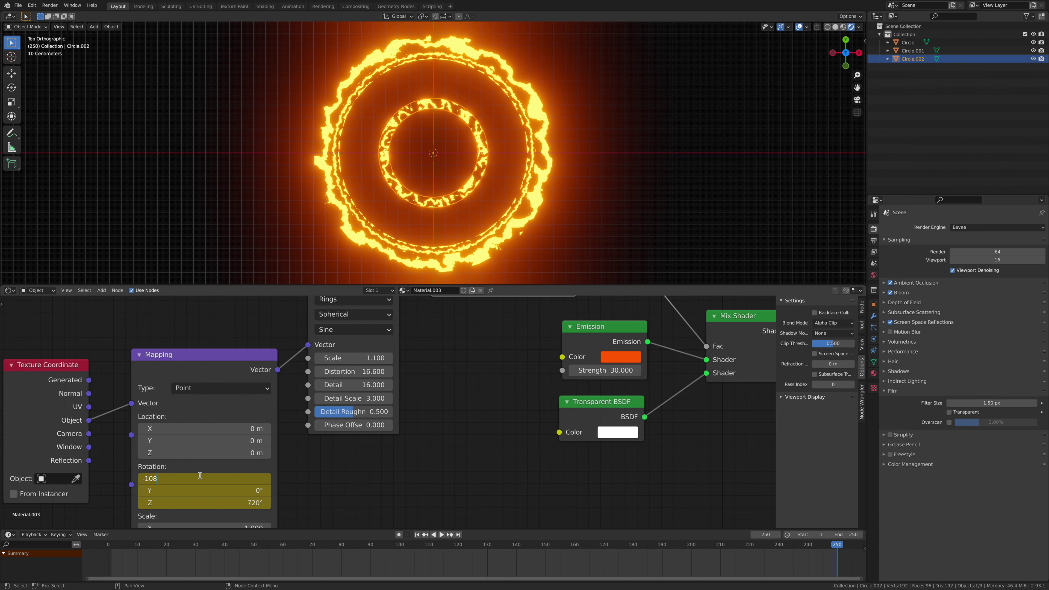
{"action": "key", "text": "Return"}
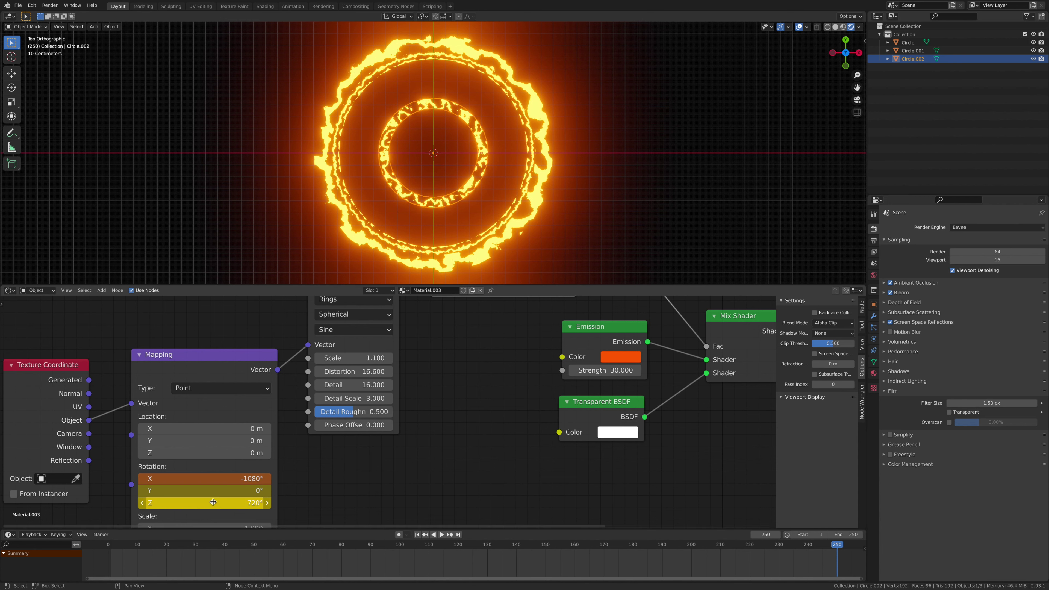
{"action": "left_click", "coordinate": [213, 503]}
{"action": "type", "text": "-1080"}
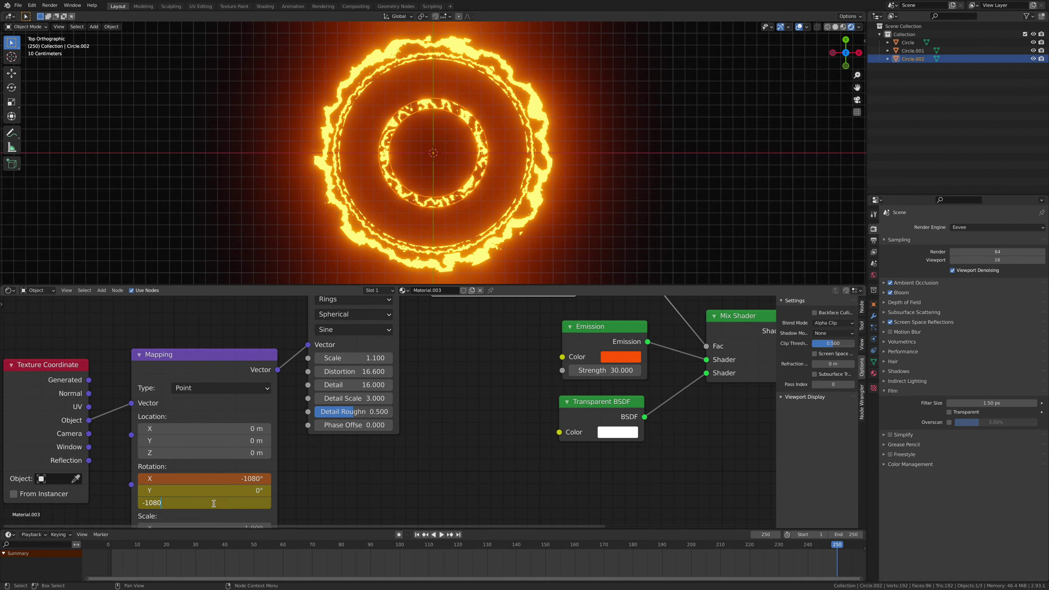
{"action": "key", "text": "Return"}
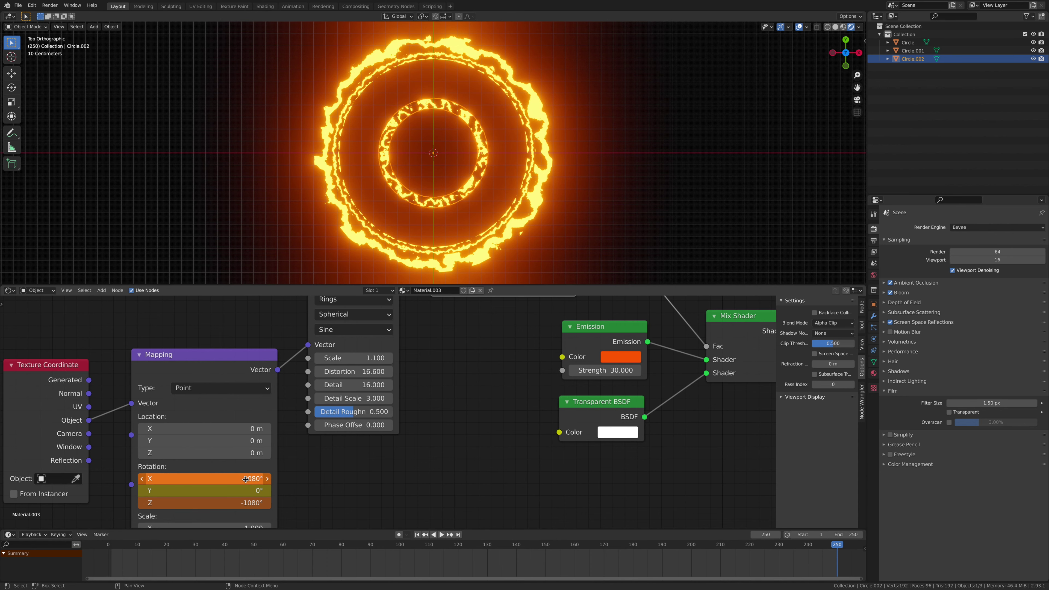
{"action": "key", "text": "i"}
{"action": "key", "text": "space"}
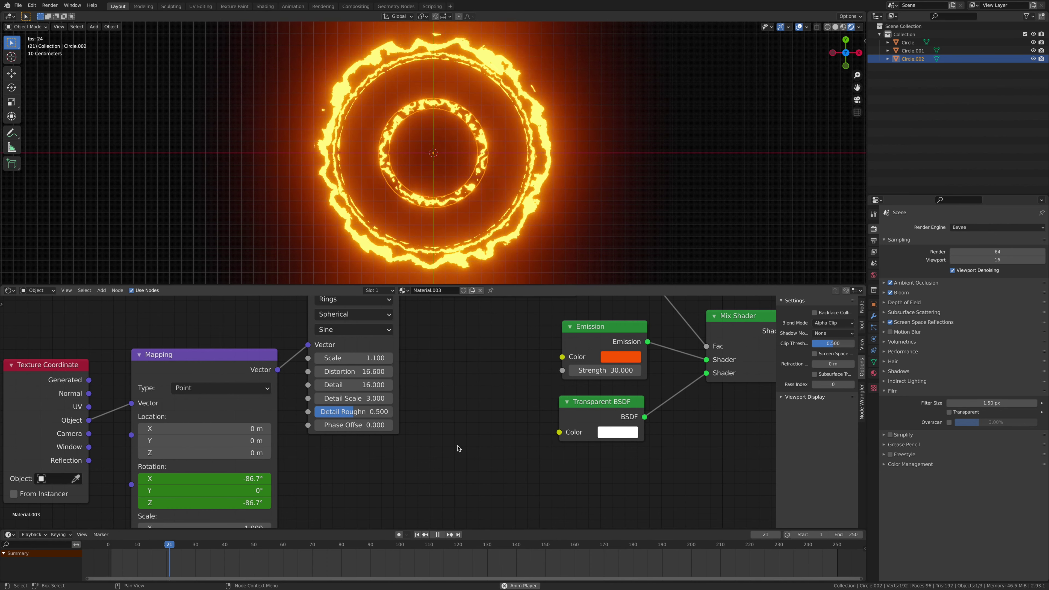
- Deselect the inner ring, hide the viewport overlays, and review the fire animation playback
{"action": "left_click", "coordinate": [711, 108]}
{"action": "key", "text": "shift+alt+z"}
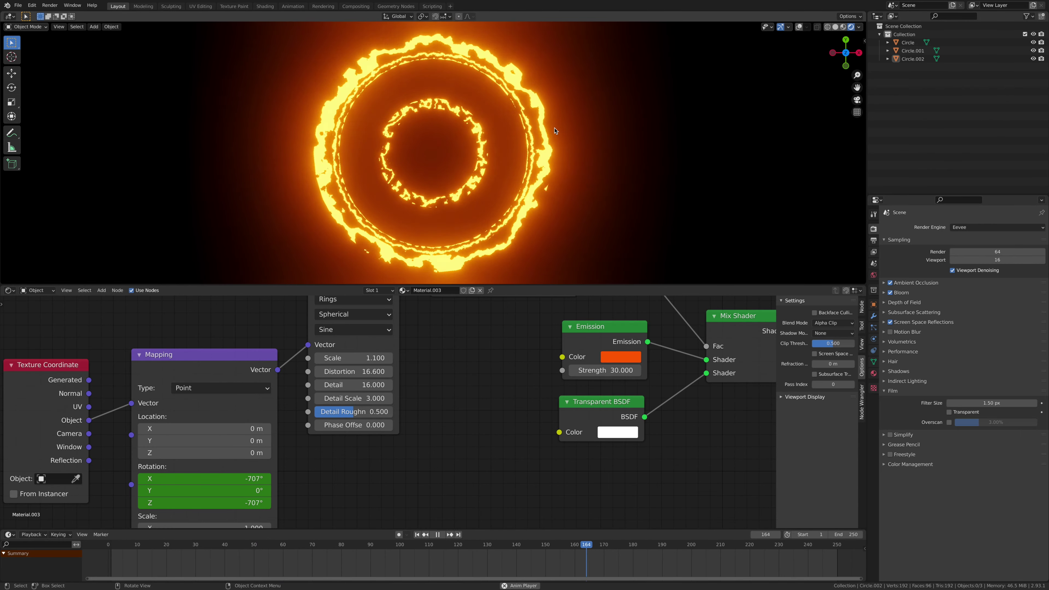
{"action": "key", "text": "space"}
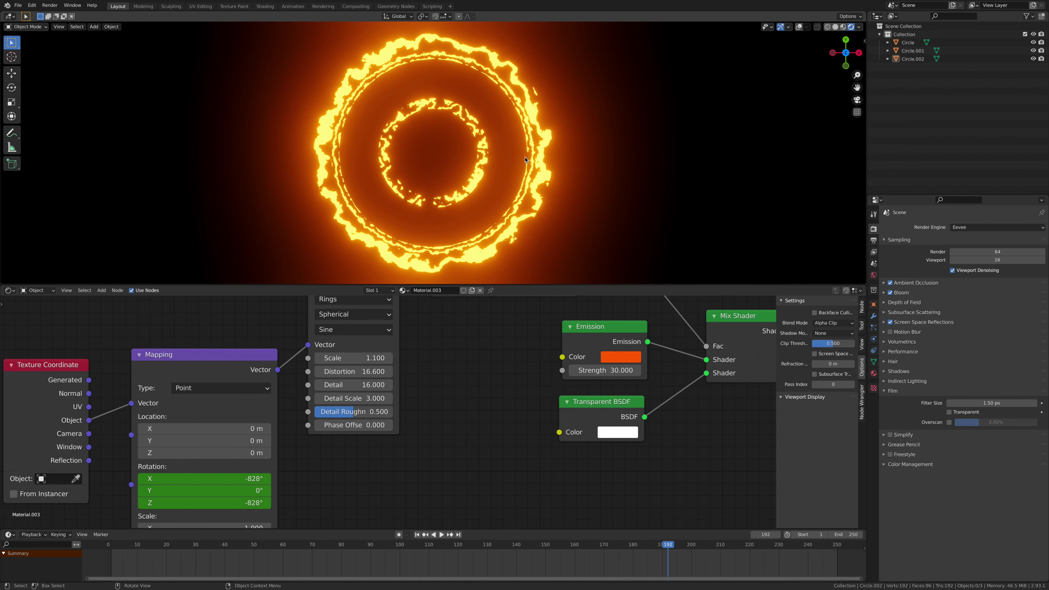
- Select outer ring Circle.001, jump to end frame 250, and zoom out on Material.002's node tree
{"action": "left_click", "coordinate": [528, 146]}
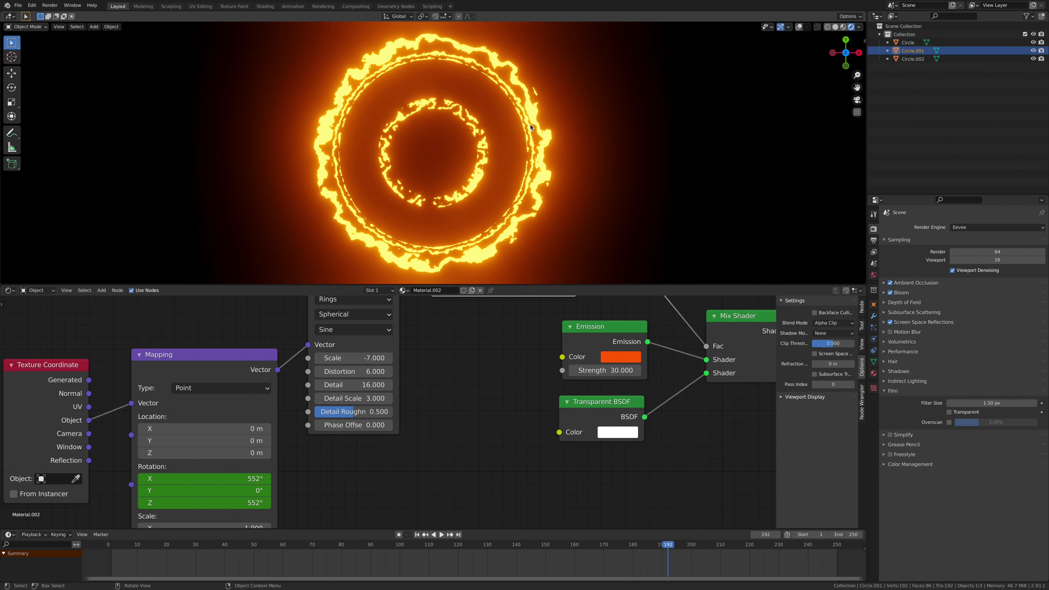
{"action": "key", "text": "space"}
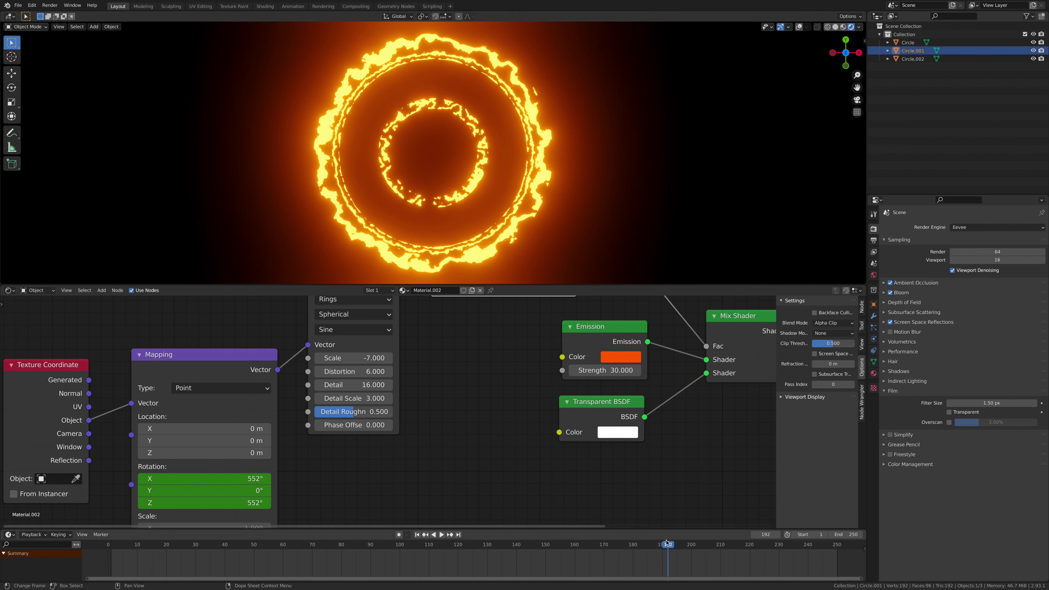
{"action": "key", "text": "space"}
{"action": "key", "text": "shift+Right"}
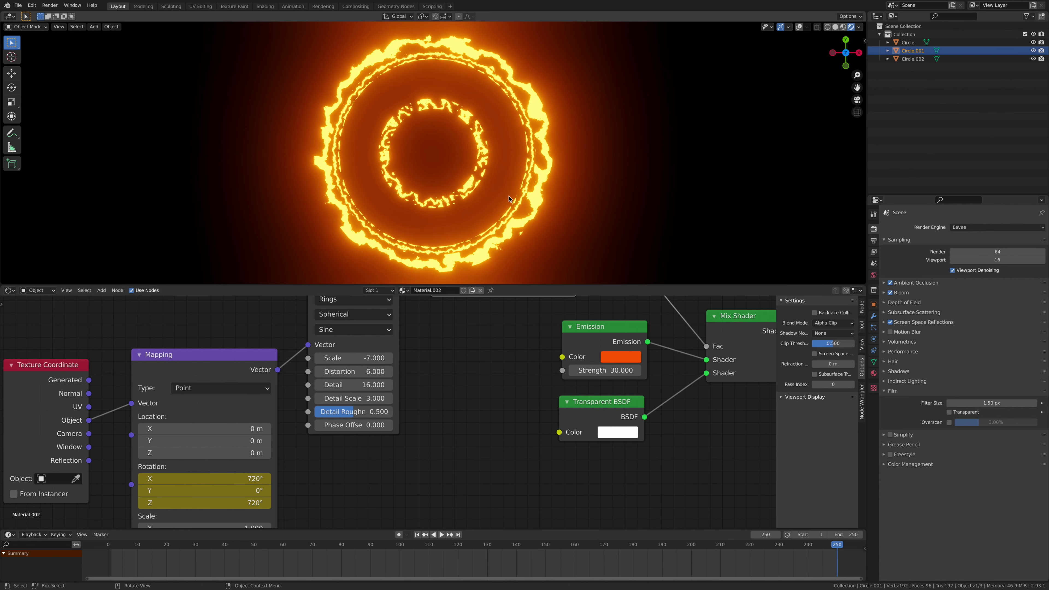
{"action": "scroll", "coordinate": [563, 384], "scroll_direction": "down", "scroll_amount": 6}
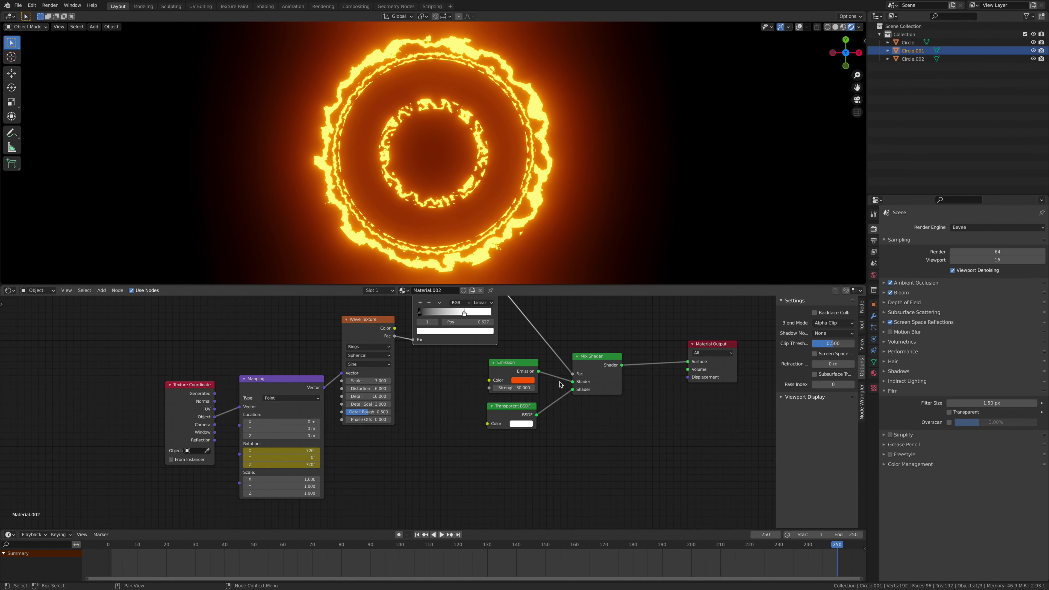